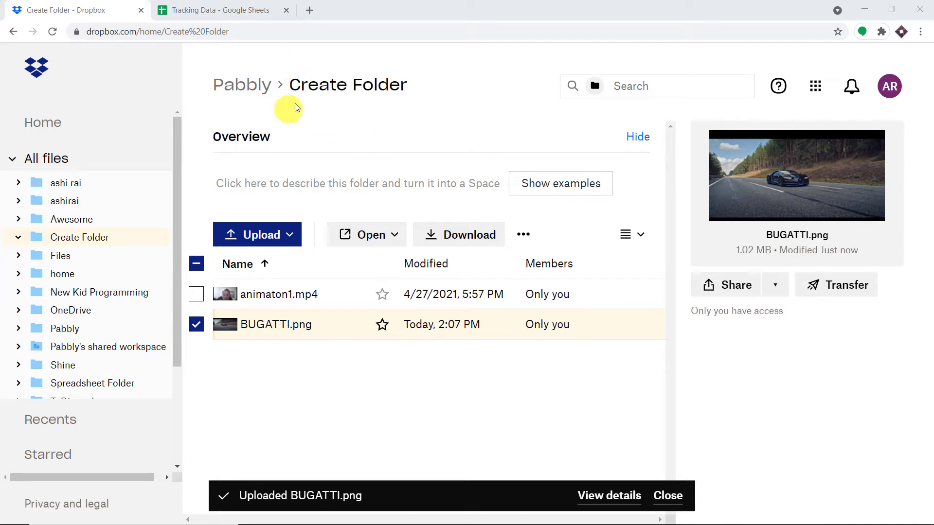
- Upload FERRAI.png from the Desktop to the Create Folder folder in Dropbox
{"action": "left_click", "coordinate": [279, 235]}
{"action": "left_click", "coordinate": [281, 277]}
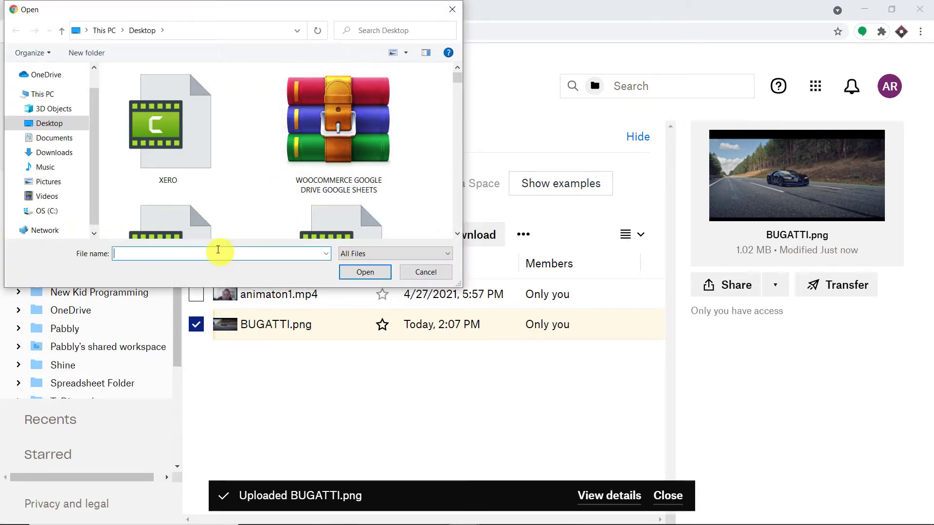
{"action": "type", "text": "fer"}
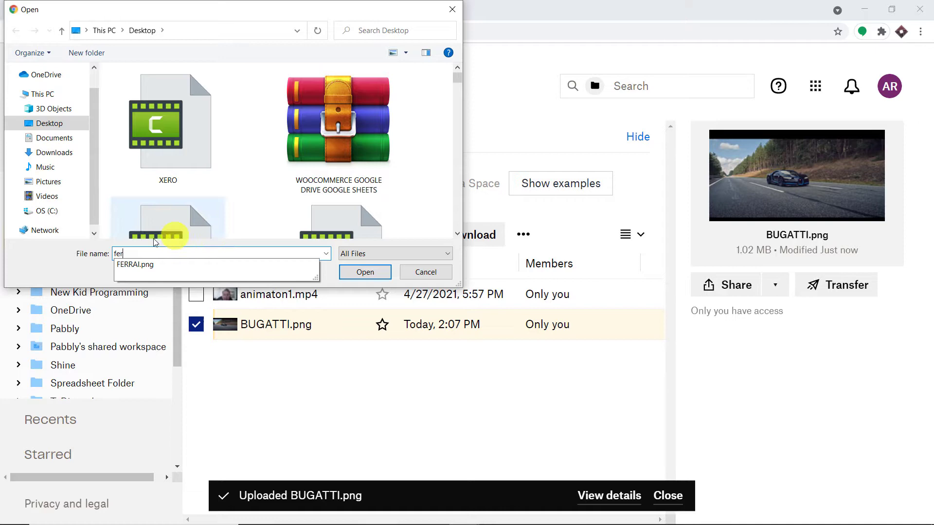
{"action": "left_click", "coordinate": [151, 266]}
{"action": "left_click", "coordinate": [377, 272]}
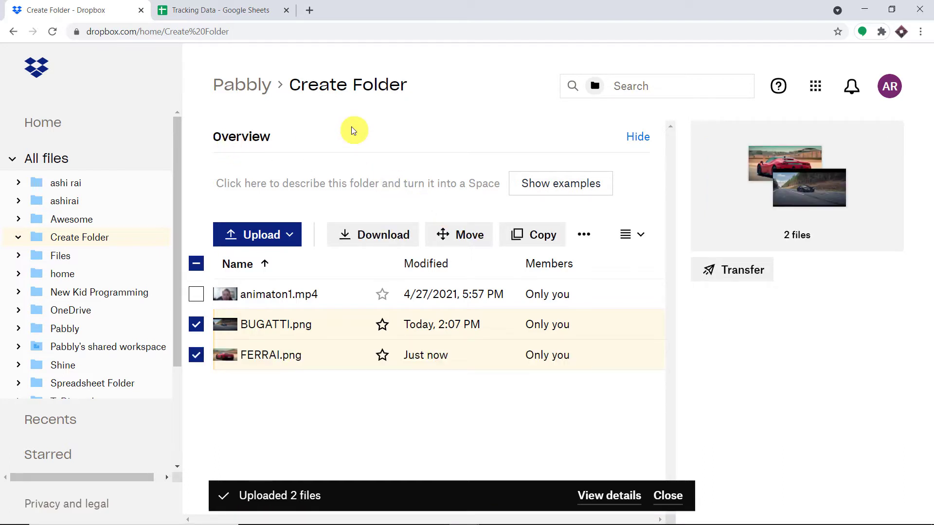
- Switch to the Tracking Data sheet in Google Sheets and check the uploaded files' names, dates and URL links
{"action": "left_click", "coordinate": [235, 9]}
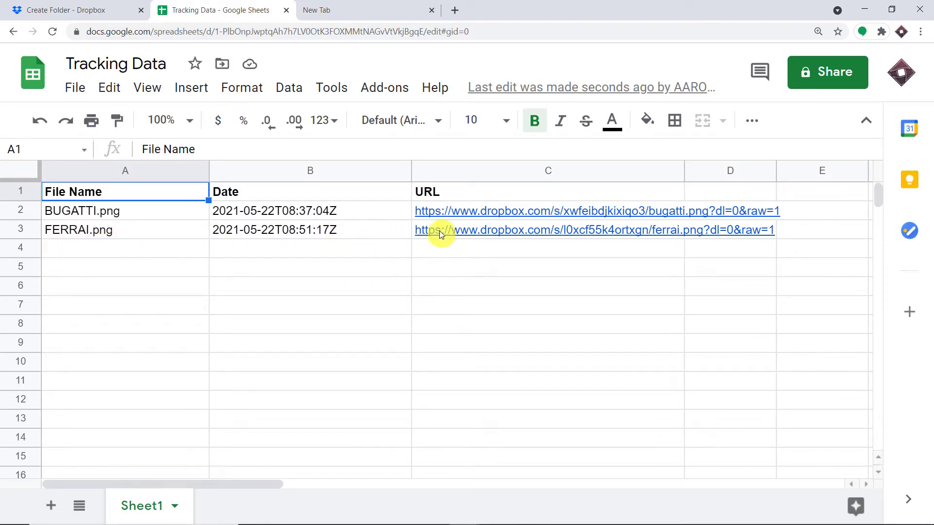
{"action": "mouse_move", "coordinate": [439, 231]}
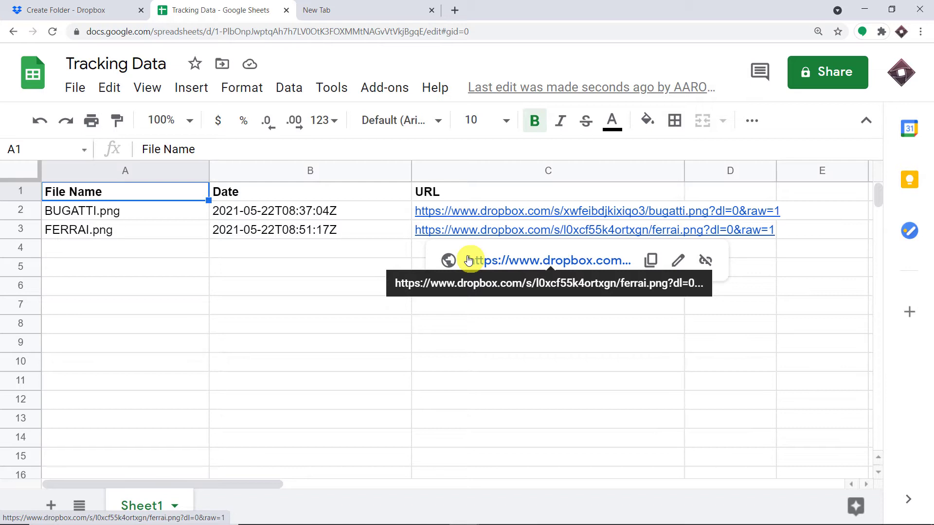
{"action": "mouse_move", "coordinate": [468, 215]}
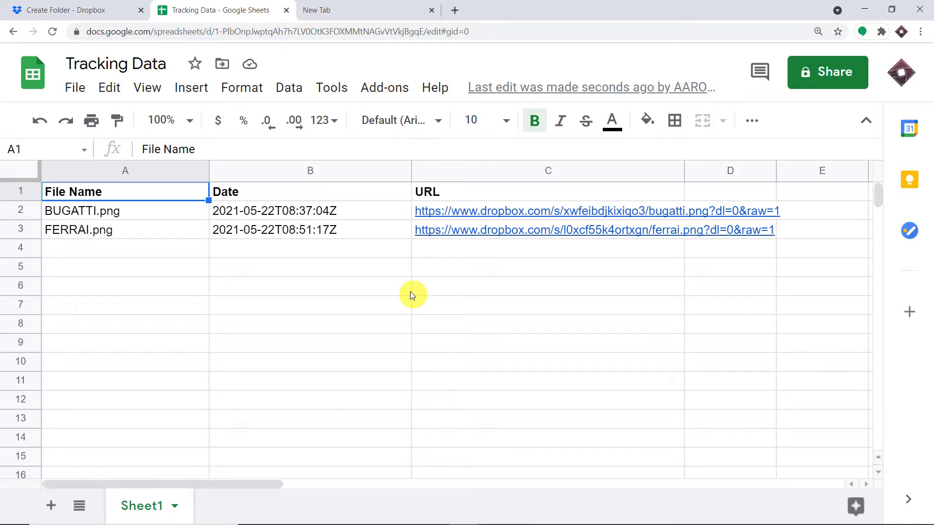
- Open pabbly.com in the empty browser tab and log in to the account with the saved credentials
{"action": "left_click", "coordinate": [390, 5]}
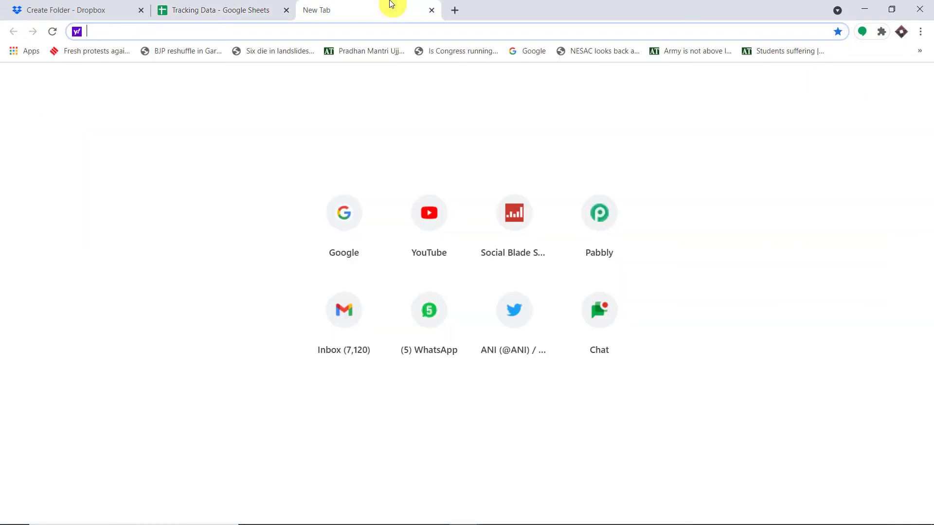
{"action": "type", "text": "p"}
{"action": "key", "text": "Return"}
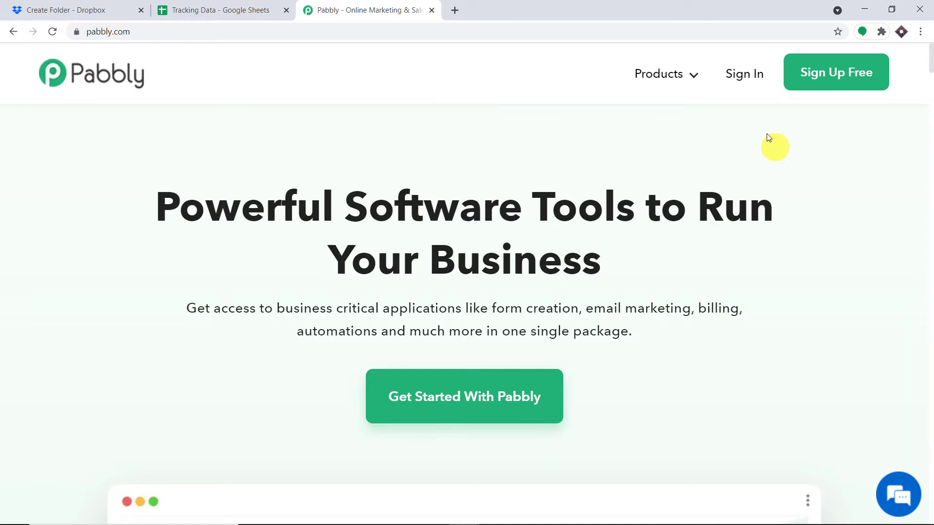
{"action": "left_click", "coordinate": [745, 79]}
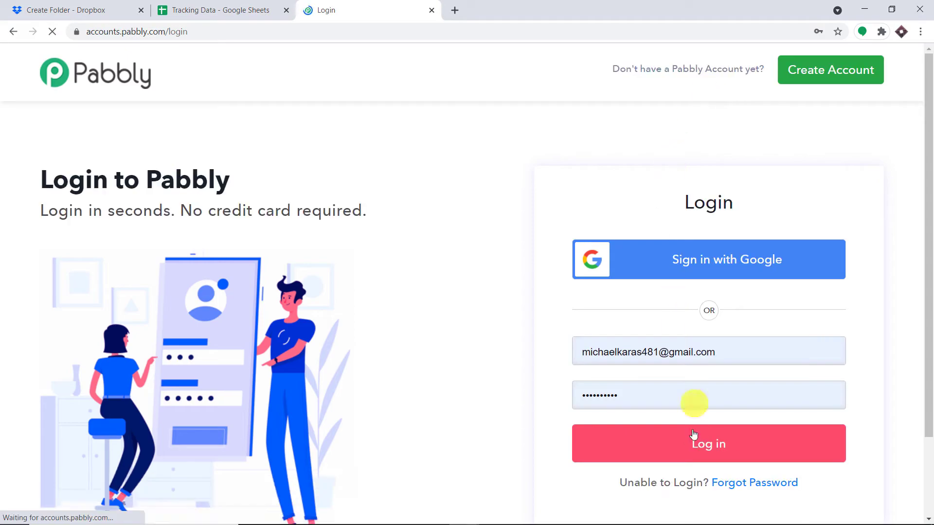
{"action": "left_click", "coordinate": [695, 440]}
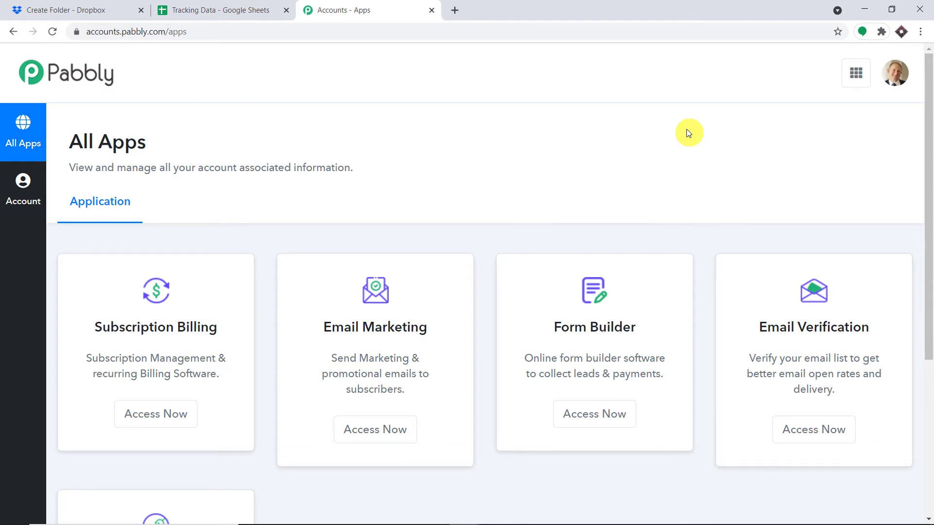
- Open the Connect application from the Pabbly apps page and turn off the existing Dropbox Integration workflow
{"action": "scroll", "coordinate": [627, 153], "scroll_direction": "down", "scroll_amount": 5}
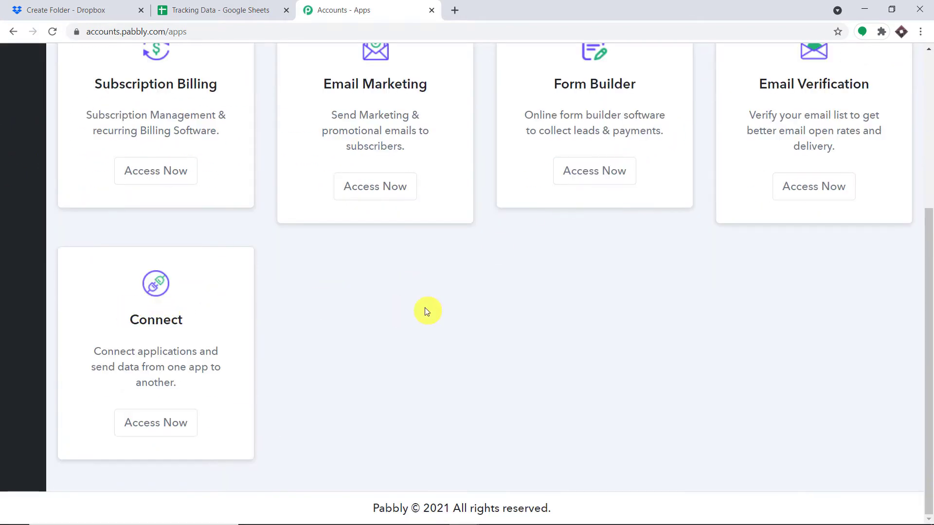
{"action": "left_click", "coordinate": [129, 422]}
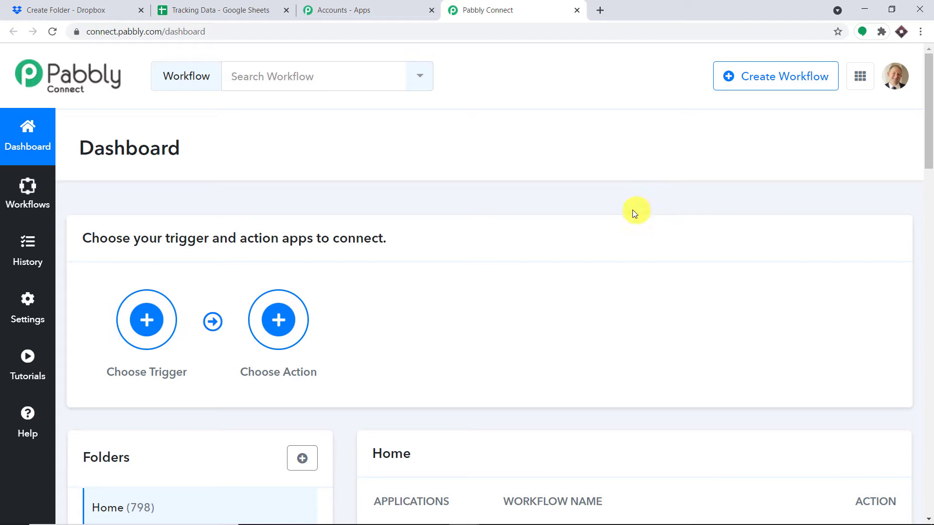
{"action": "scroll", "coordinate": [632, 212], "scroll_direction": "down", "scroll_amount": 6}
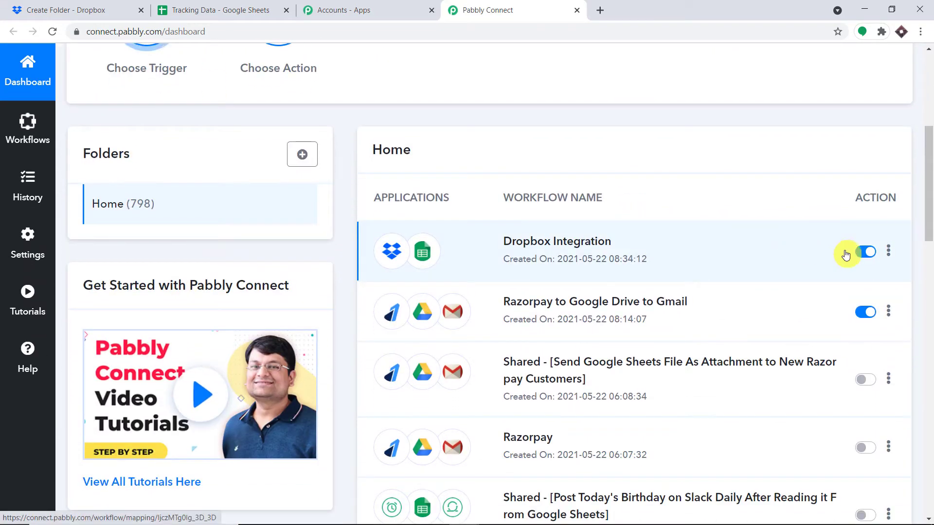
{"action": "left_click", "coordinate": [862, 252]}
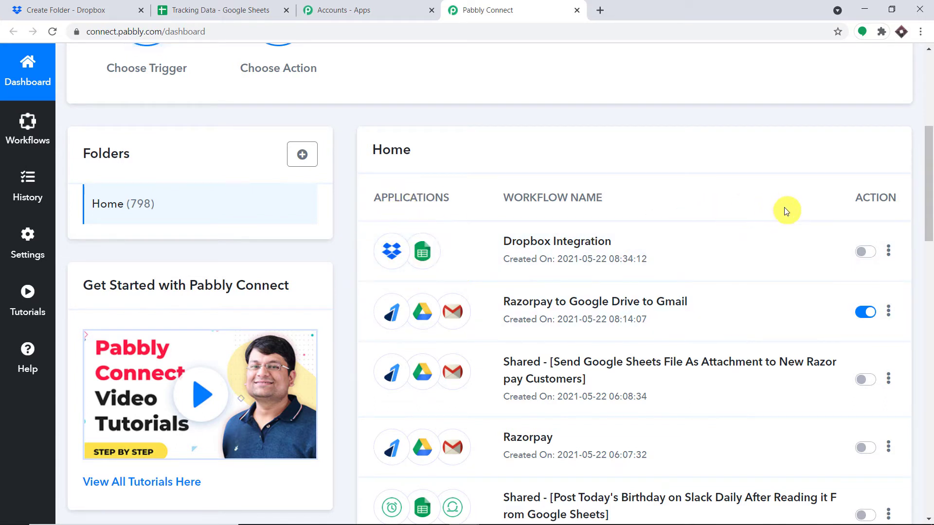
- Create a new workflow named "Dropbox to Google Sheets"
{"action": "scroll", "coordinate": [737, 214], "scroll_direction": "up", "scroll_amount": 6}
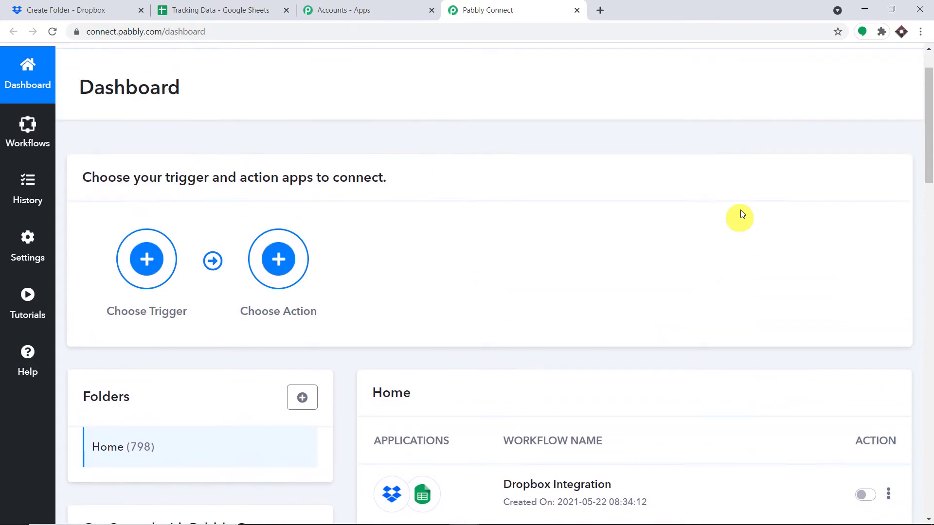
{"action": "scroll", "coordinate": [704, 238], "scroll_direction": "down", "scroll_amount": 5}
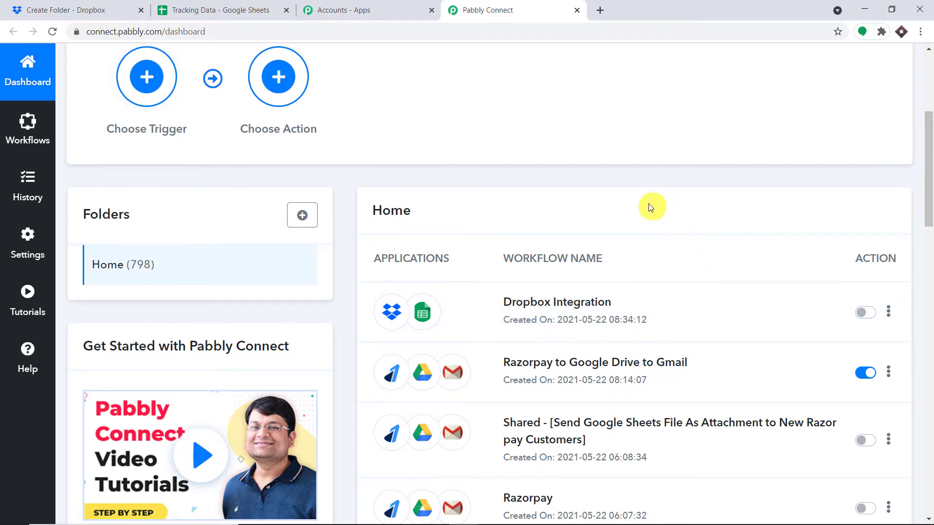
{"action": "scroll", "coordinate": [625, 202], "scroll_direction": "up", "scroll_amount": 4}
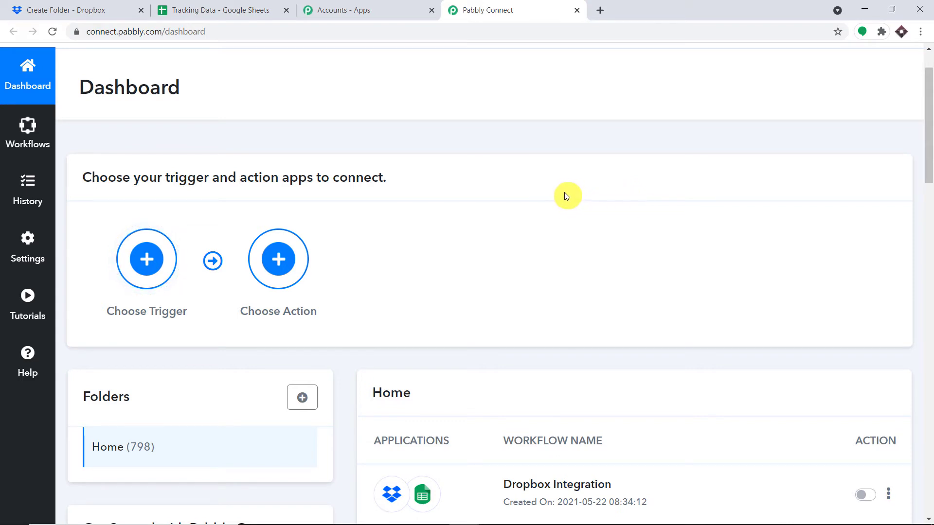
{"action": "scroll", "coordinate": [564, 195], "scroll_direction": "up", "scroll_amount": 2}
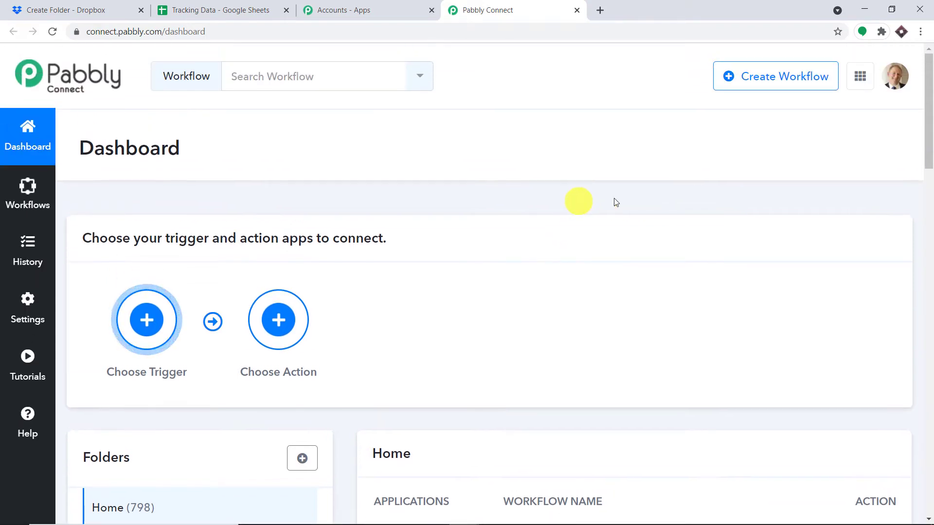
{"action": "left_click", "coordinate": [770, 82]}
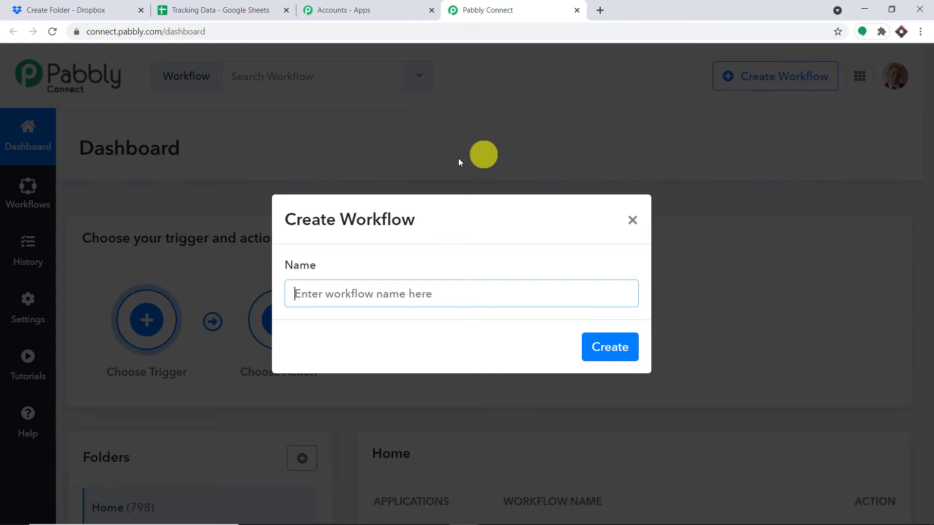
{"action": "left_click", "coordinate": [311, 294]}
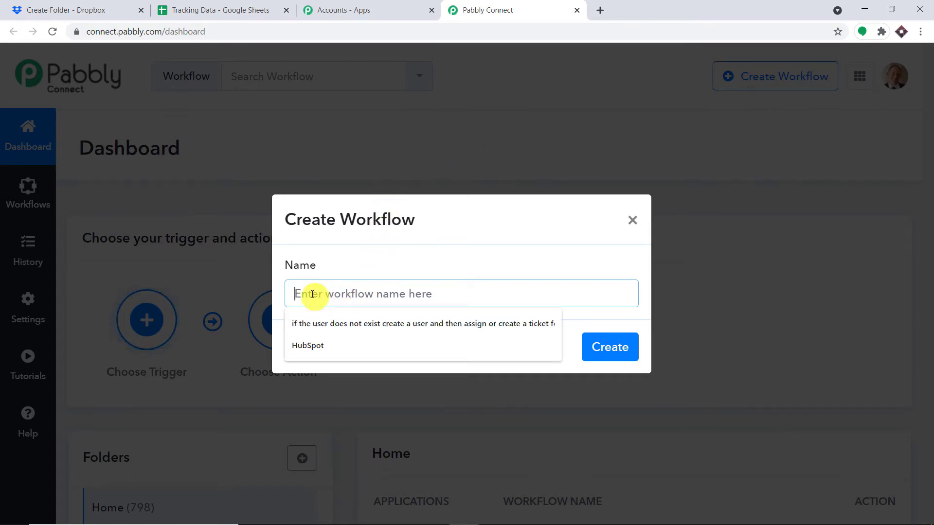
{"action": "type", "text": "Dropbox to Google Sheets"}
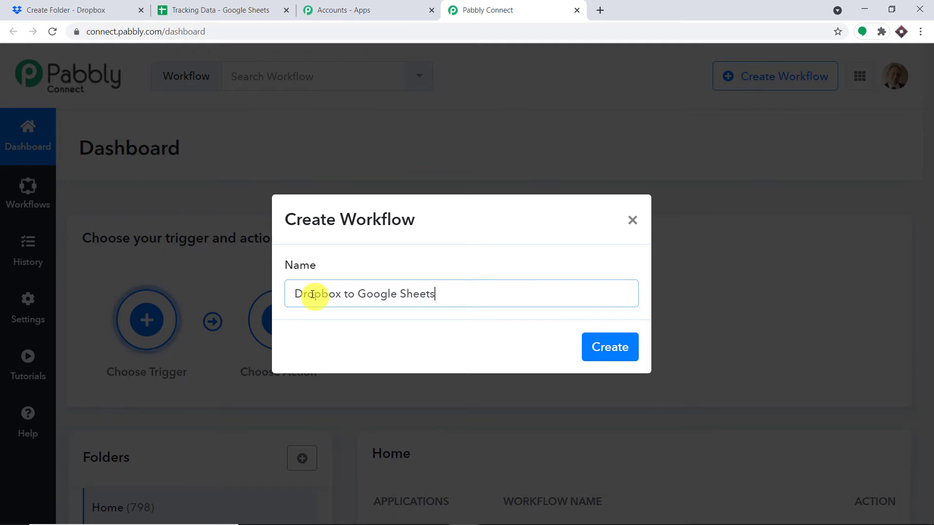
{"action": "left_click", "coordinate": [616, 353]}
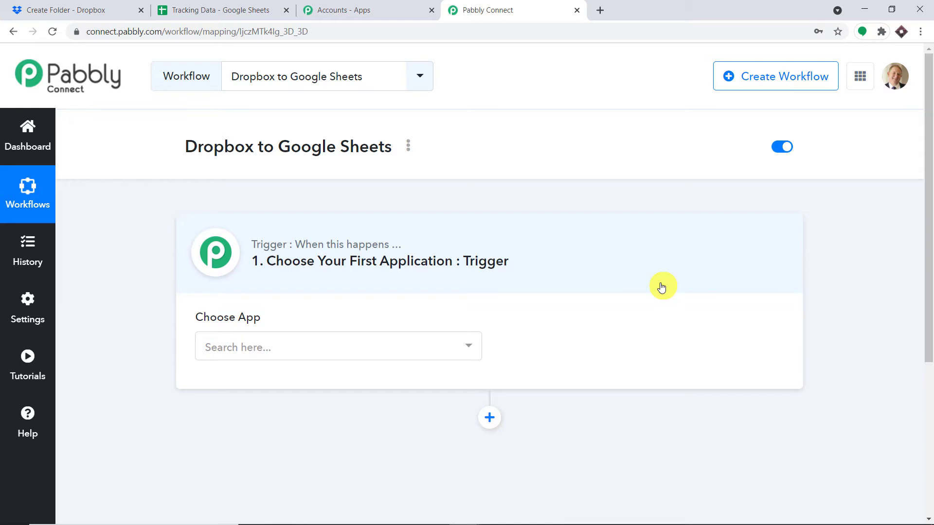
- Choose Dropbox as the trigger app and New File as its trigger event
{"action": "left_click", "coordinate": [317, 347]}
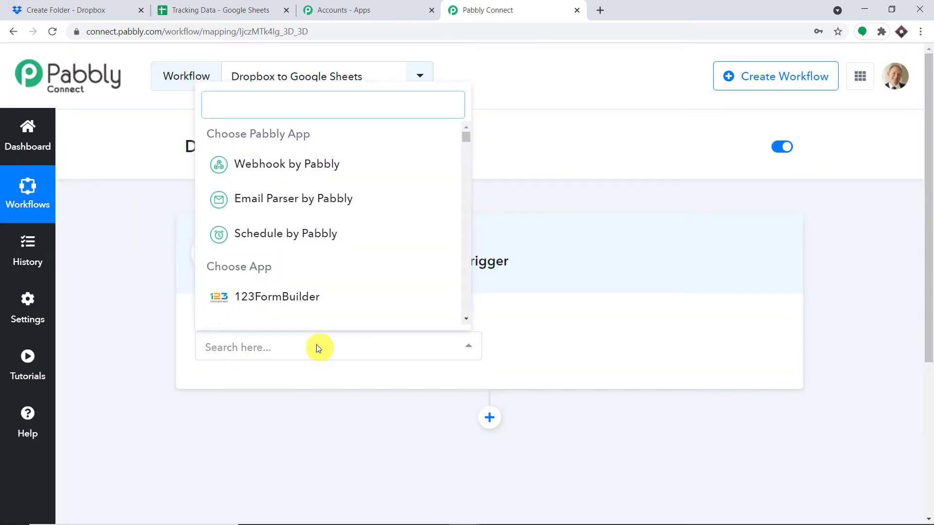
{"action": "type", "text": "dropx"}
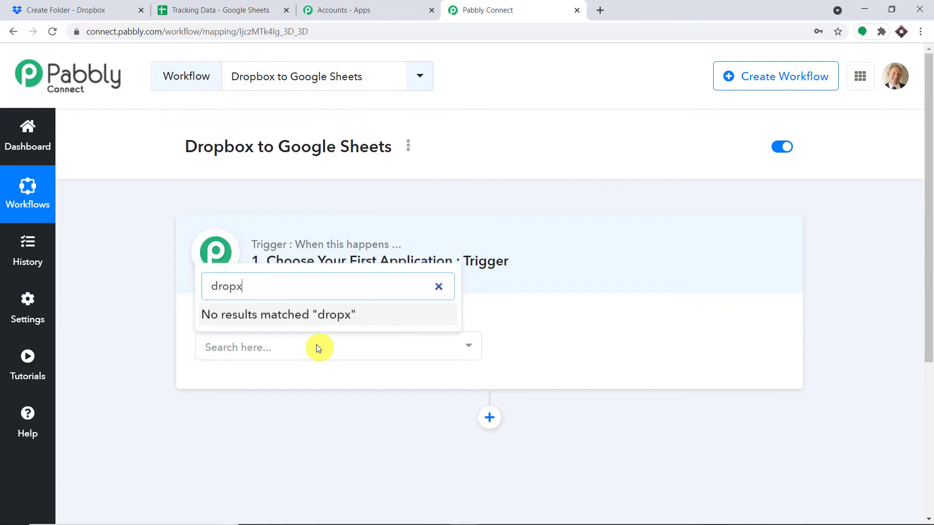
{"action": "key", "text": "BackSpace"}
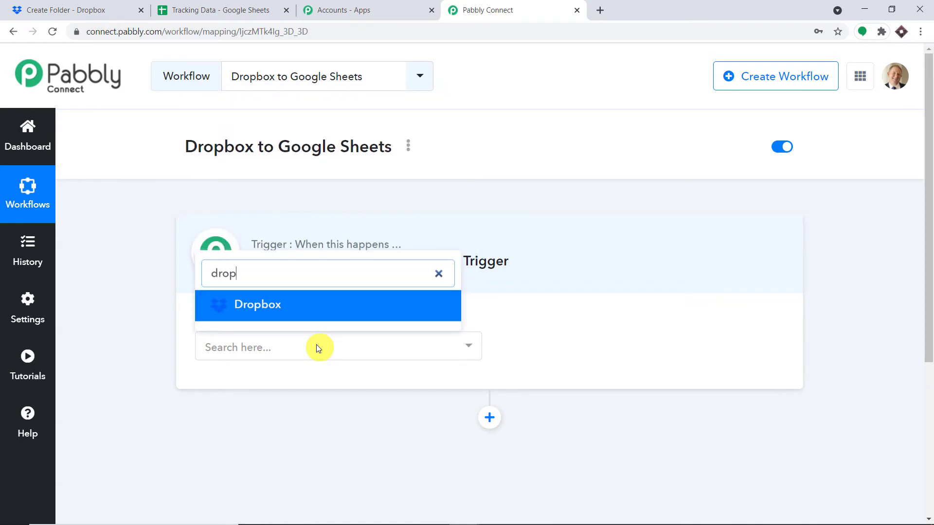
{"action": "left_click", "coordinate": [325, 310]}
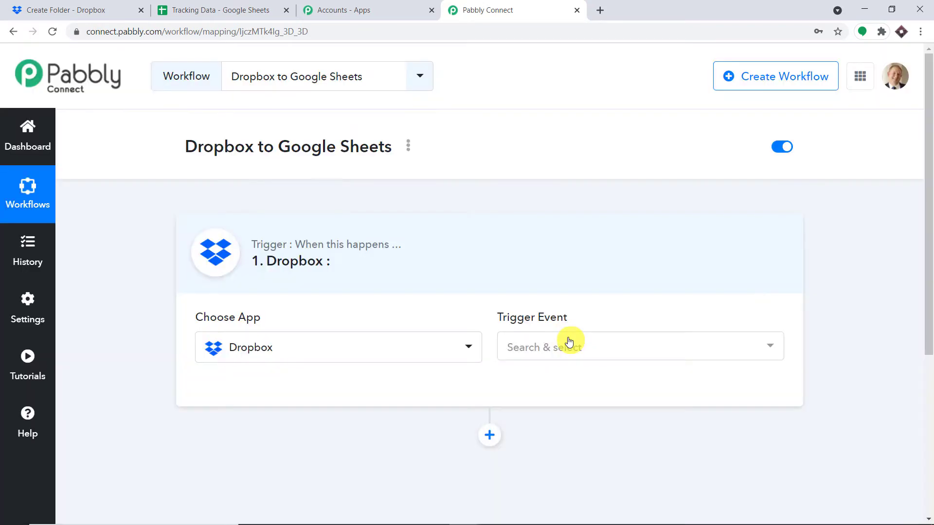
{"action": "left_click", "coordinate": [568, 340]}
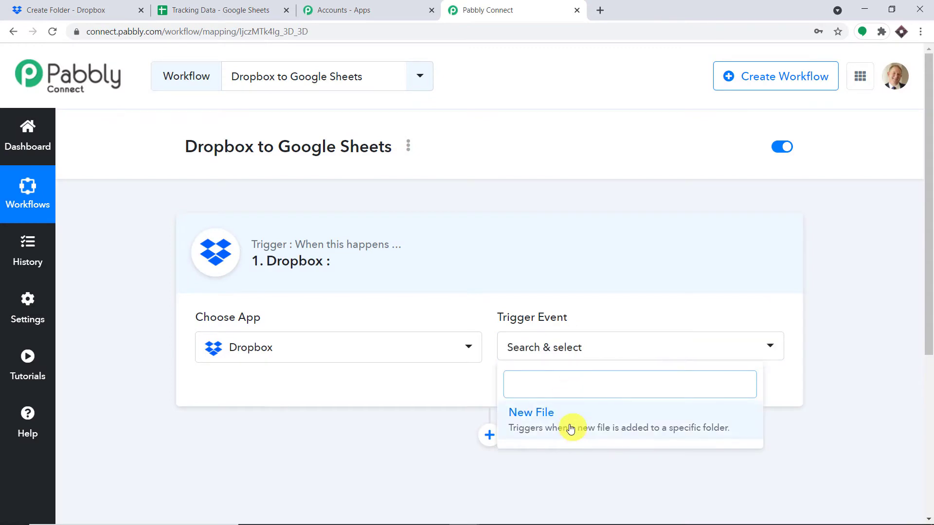
{"action": "left_click", "coordinate": [567, 426]}
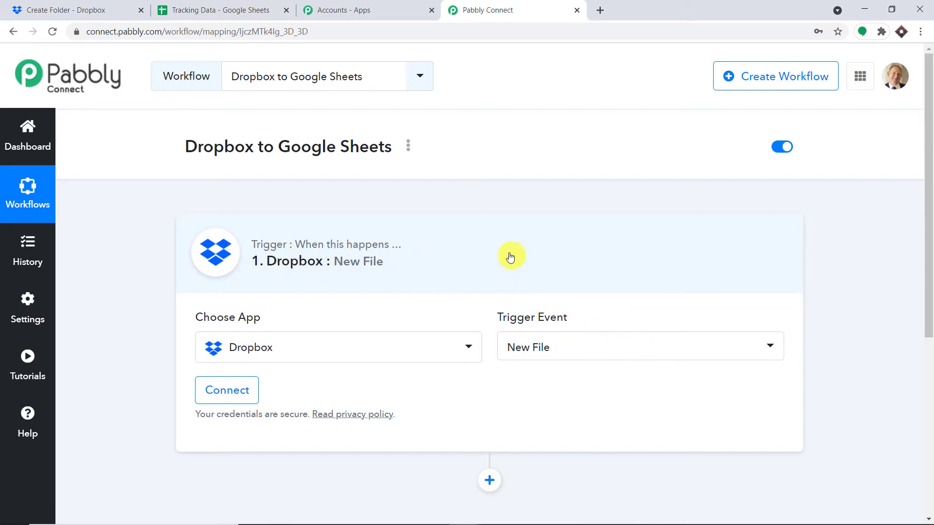
- Connect the Dropbox trigger to the Dropbox account through a new connection and acknowledge the authorization
{"action": "scroll", "coordinate": [509, 258], "scroll_direction": "down", "scroll_amount": 3}
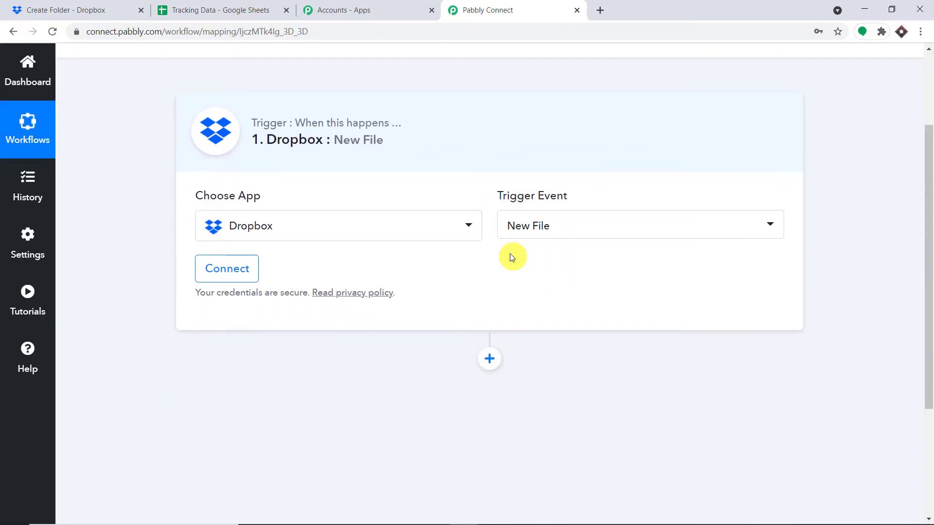
{"action": "left_click", "coordinate": [225, 267]}
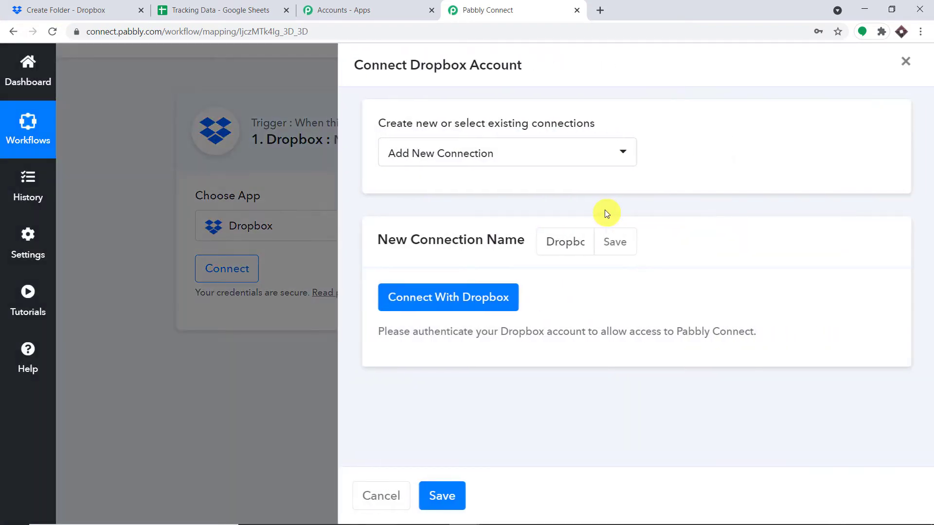
{"action": "left_click", "coordinate": [410, 296]}
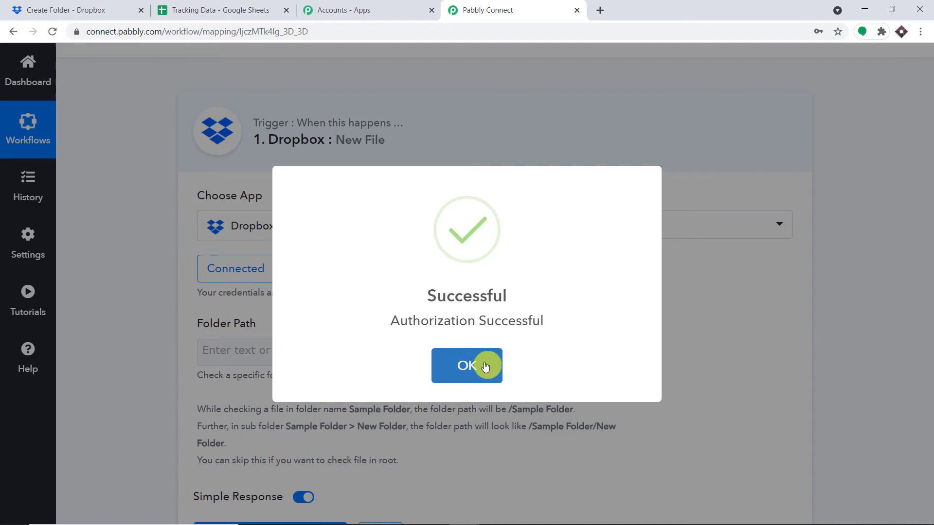
{"action": "left_click", "coordinate": [484, 366]}
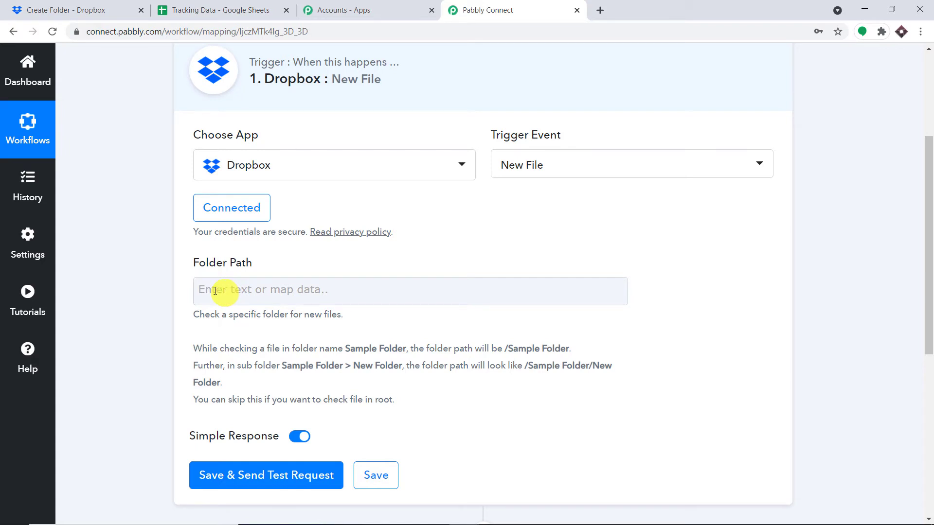
- Switch to Dropbox, open Create Folder from the root file list and copy the folder's name
{"action": "left_click", "coordinate": [63, 9]}
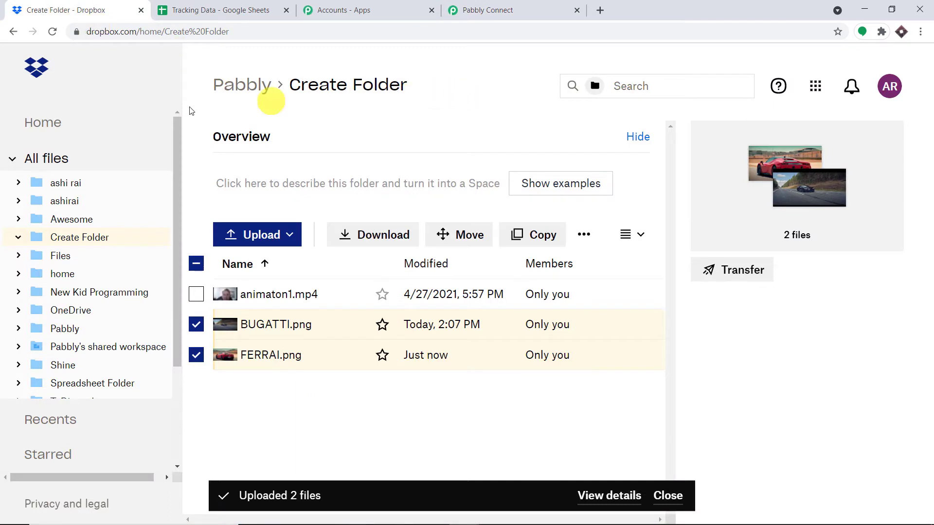
{"action": "left_click", "coordinate": [36, 67]}
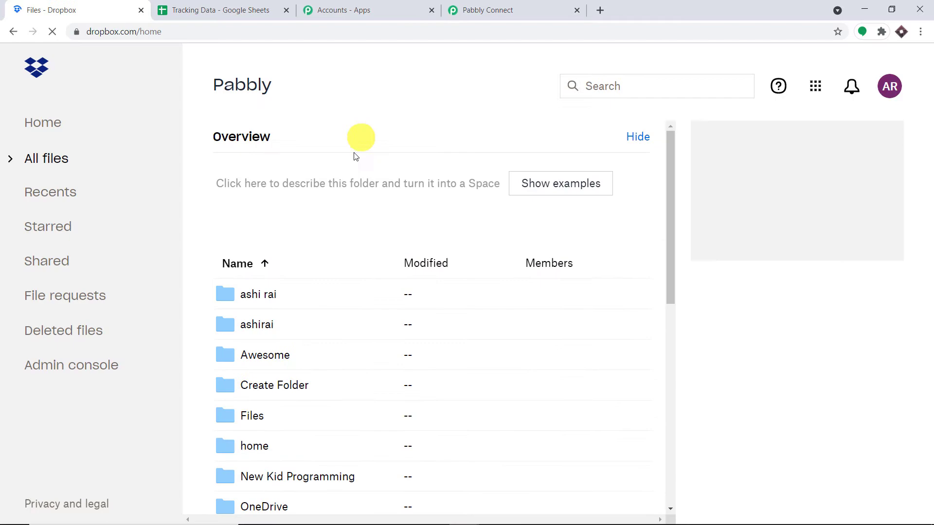
{"action": "scroll", "coordinate": [370, 274], "scroll_direction": "down", "scroll_amount": 10}
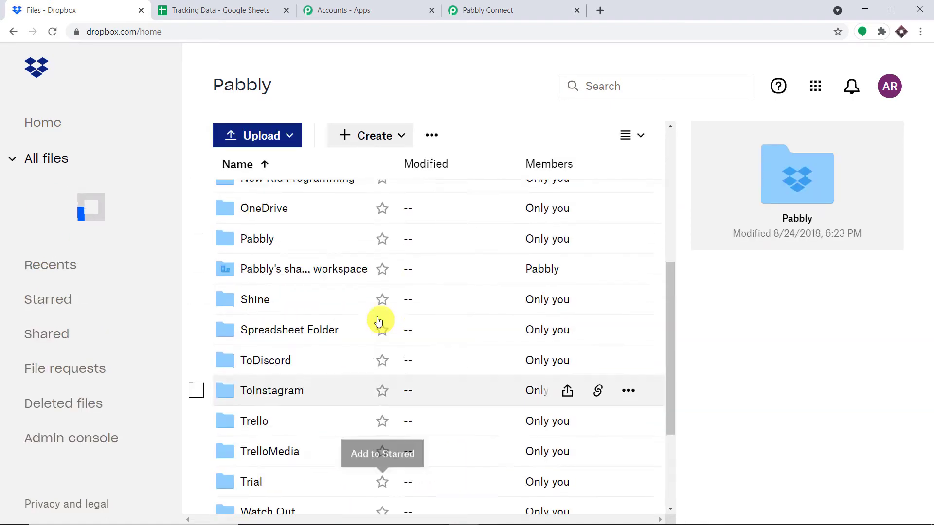
{"action": "scroll", "coordinate": [375, 311], "scroll_direction": "up", "scroll_amount": 5}
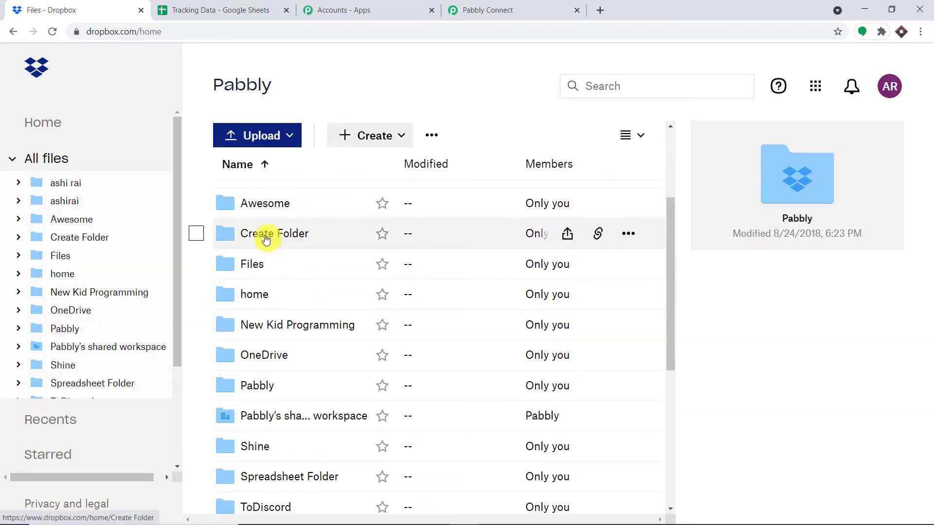
{"action": "left_click", "coordinate": [266, 239]}
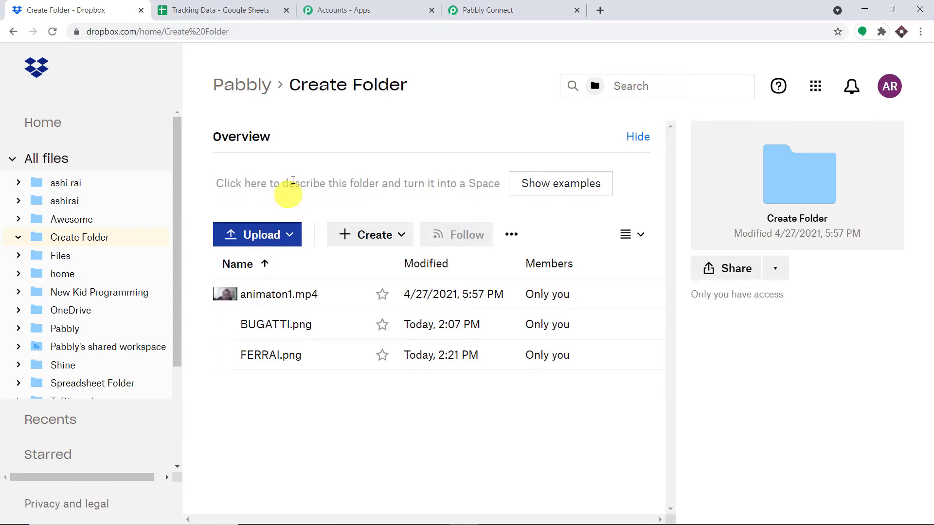
{"action": "left_click_drag", "start_coordinate": [412, 84], "coordinate": [290, 83]}
{"action": "right_click", "coordinate": [302, 89]}
{"action": "left_click", "coordinate": [321, 93]}
- Return to Pabbly Connect and set the Dropbox trigger's folder path to /Create Folder
{"action": "left_click", "coordinate": [486, 10]}
{"action": "left_click", "coordinate": [279, 294]}
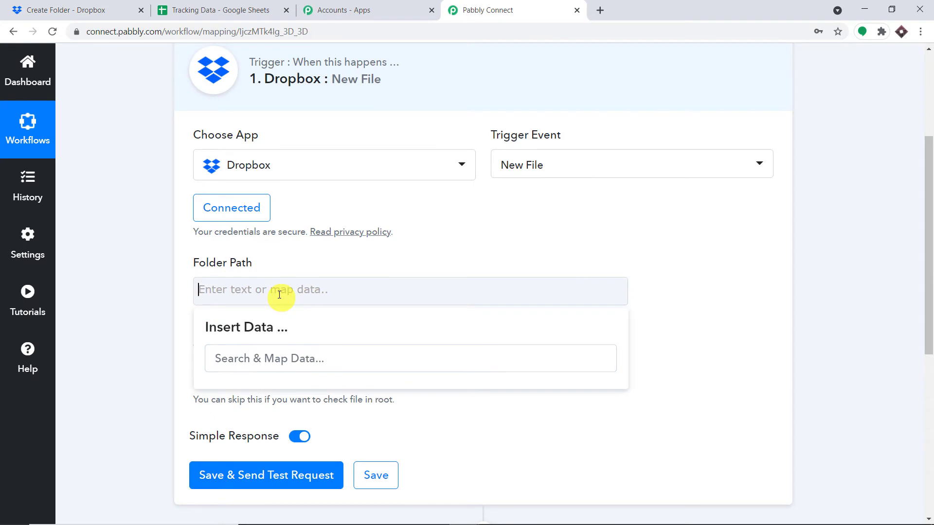
{"action": "key", "text": "ctrl+v"}
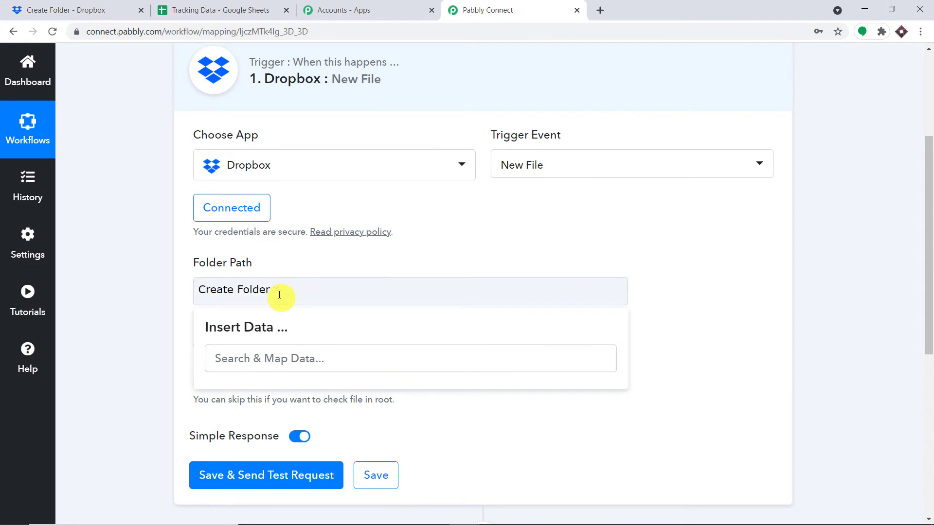
{"action": "left_click", "coordinate": [198, 289]}
{"action": "type", "text": "/"}
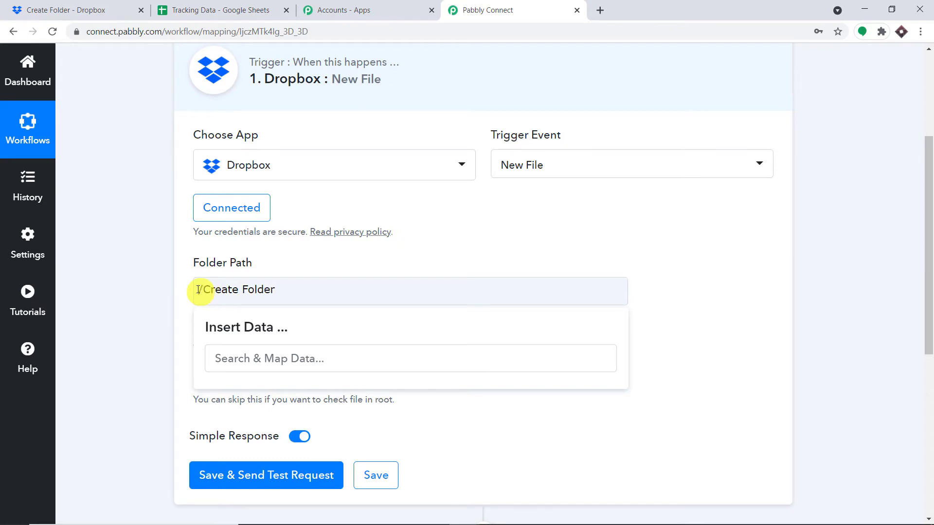
{"action": "left_click", "coordinate": [560, 230]}
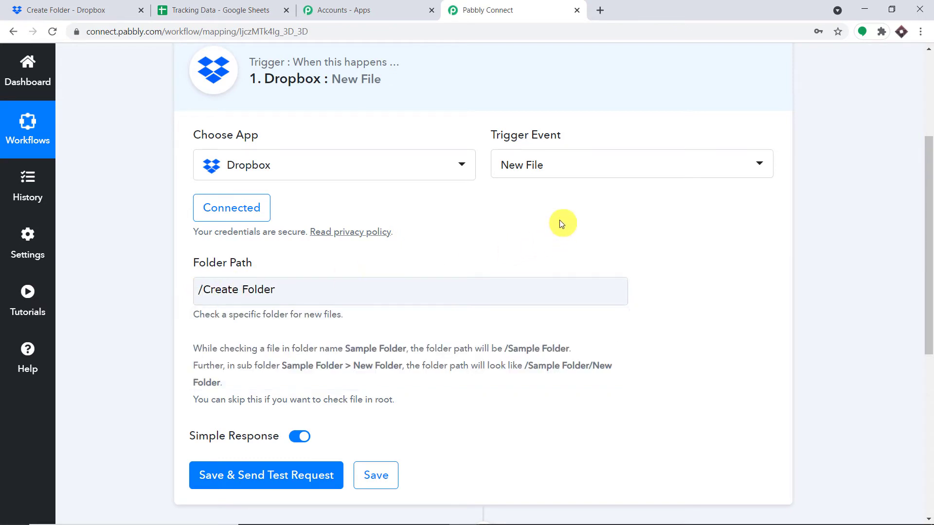
{"action": "scroll", "coordinate": [559, 222], "scroll_direction": "down", "scroll_amount": 2}
{"action": "left_click", "coordinate": [21, 8]}
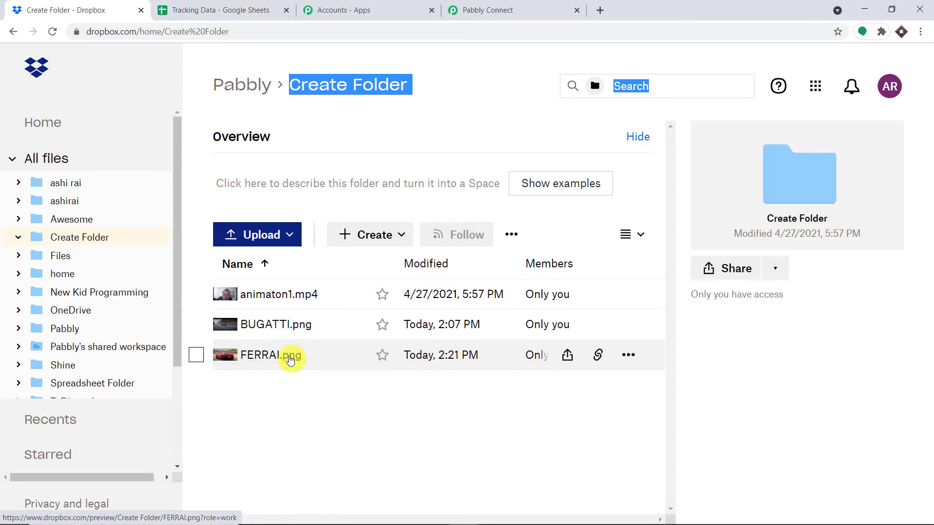
{"action": "left_click", "coordinate": [458, 10]}
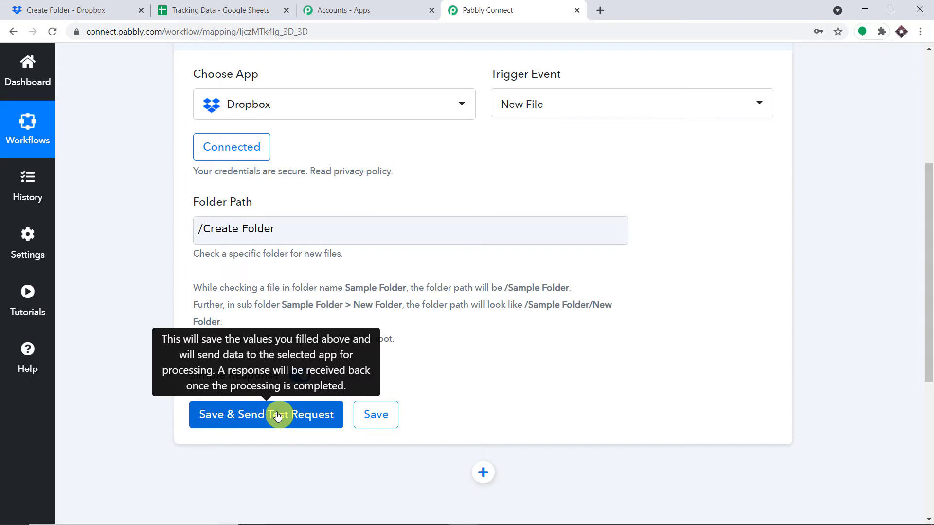
{"action": "left_click", "coordinate": [79, 9]}
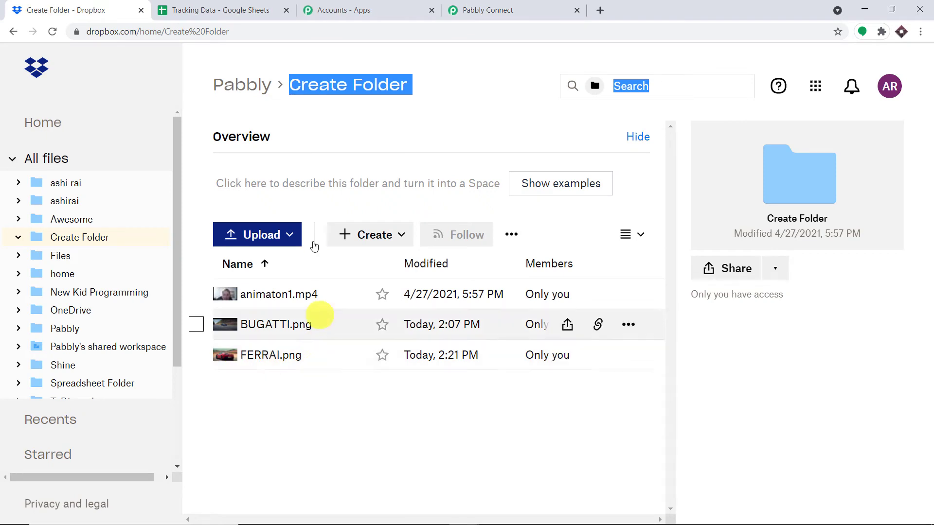
{"action": "left_click", "coordinate": [464, 10]}
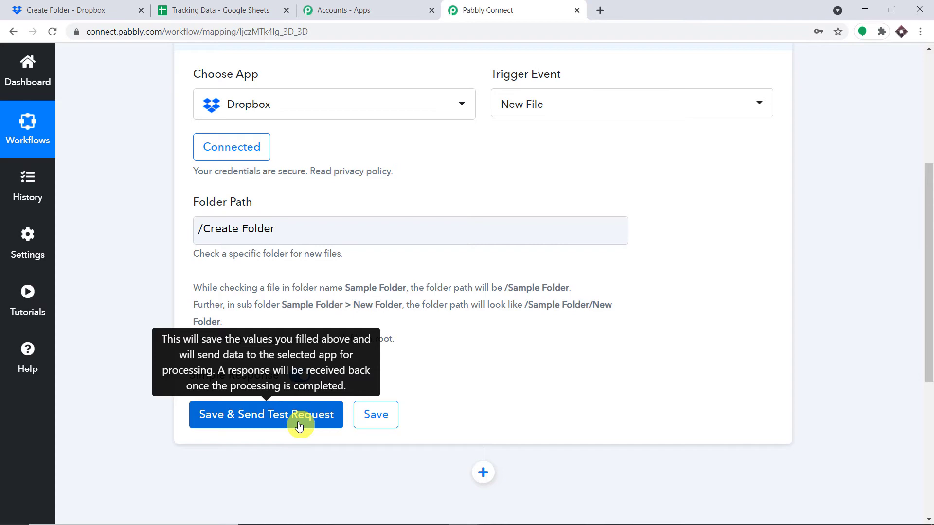
- Switch to Dropbox and upload the file lambo.png from the Desktop into Create Folder
{"action": "left_click", "coordinate": [79, 10]}
{"action": "left_click", "coordinate": [258, 236]}
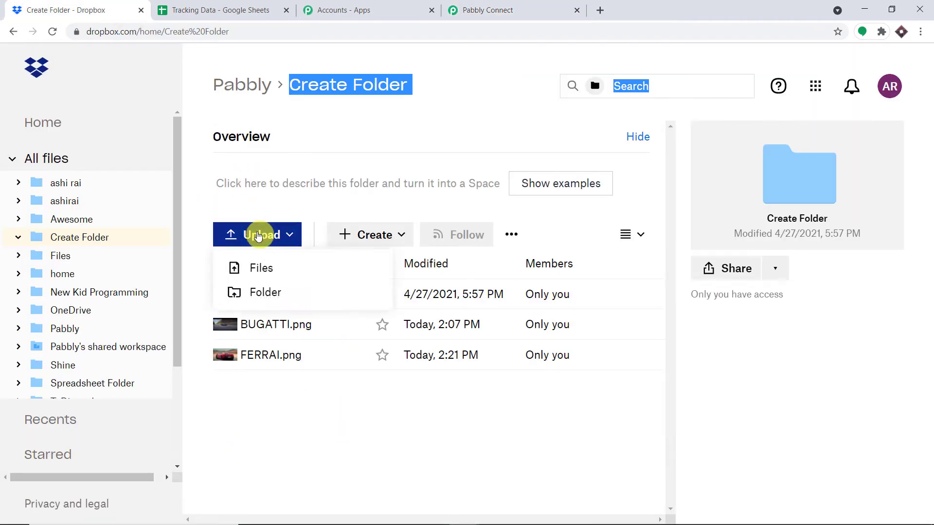
{"action": "left_click", "coordinate": [262, 267]}
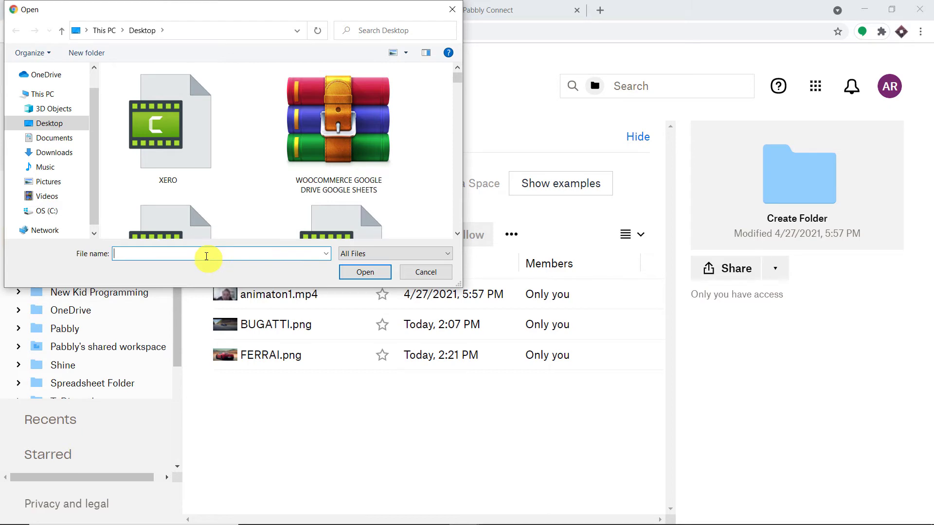
{"action": "type", "text": "l"}
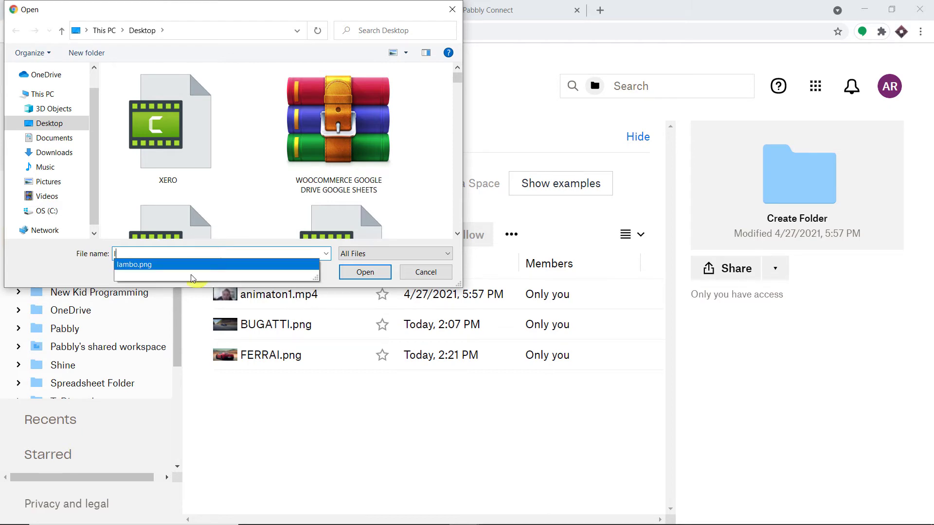
{"action": "left_click", "coordinate": [192, 266]}
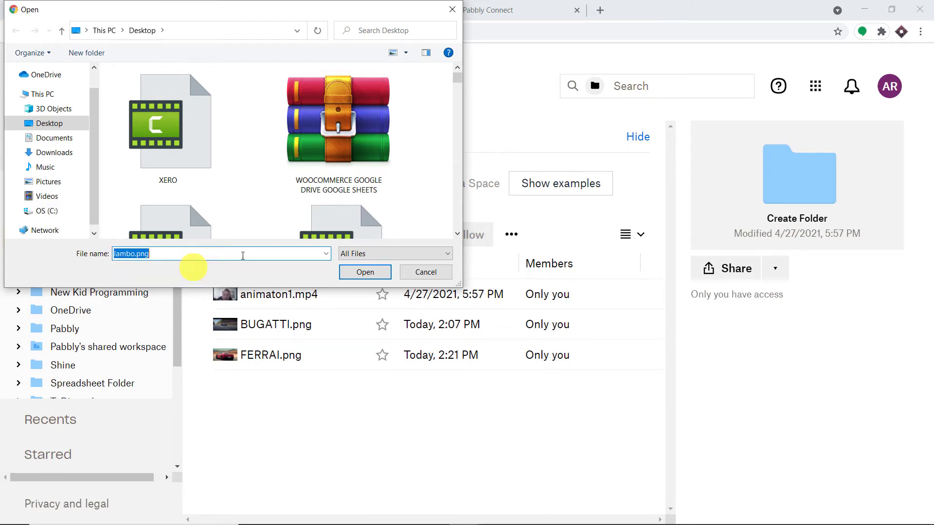
{"action": "left_click", "coordinate": [379, 270]}
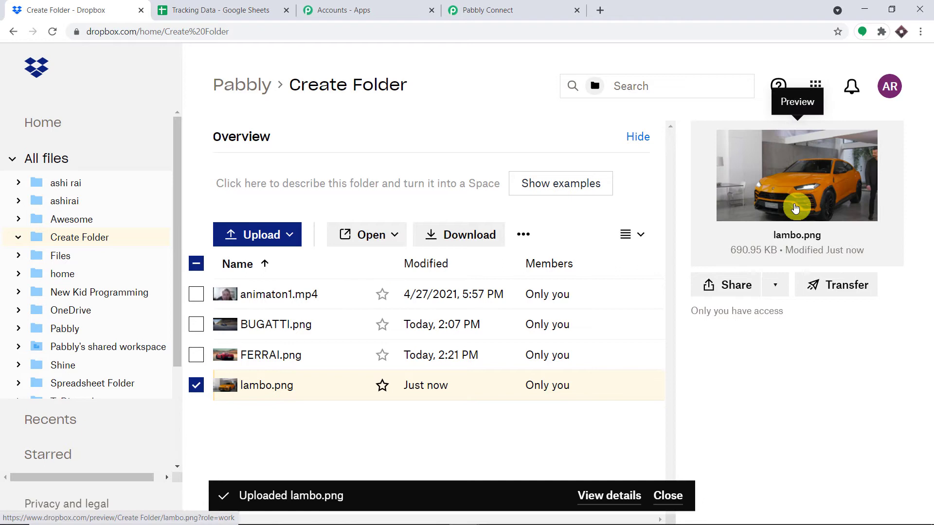
- Return to Pabbly Connect, save the Dropbox trigger and send a test request to capture the new file's data
{"action": "left_click", "coordinate": [538, 5]}
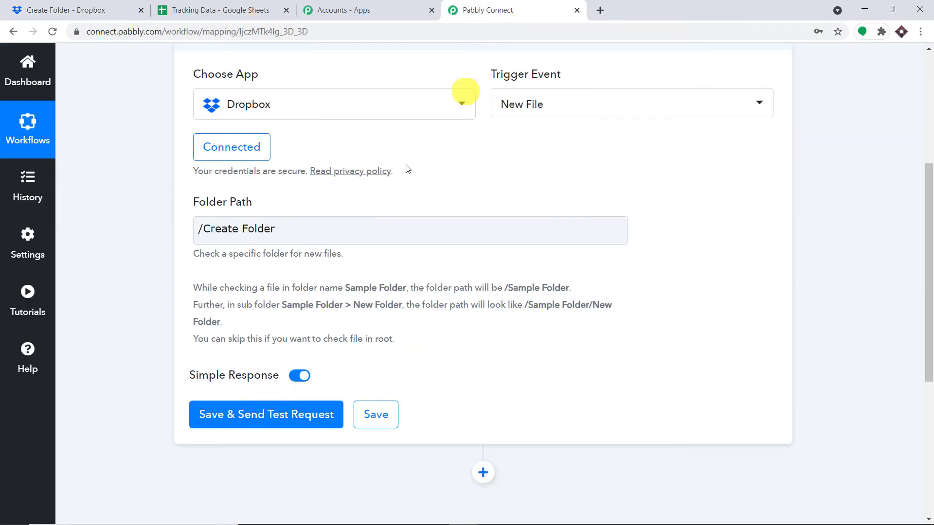
{"action": "left_click", "coordinate": [306, 414]}
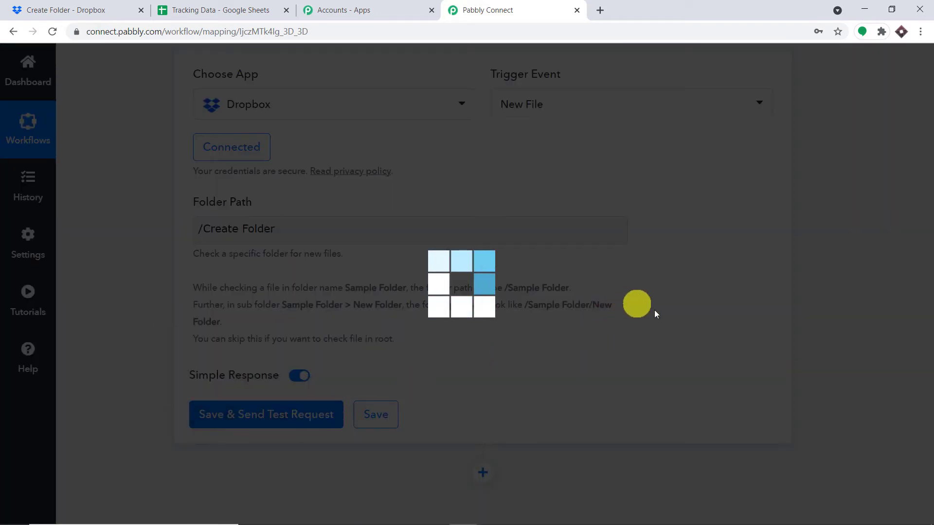
{"action": "scroll", "coordinate": [608, 299], "scroll_direction": "down", "scroll_amount": 4}
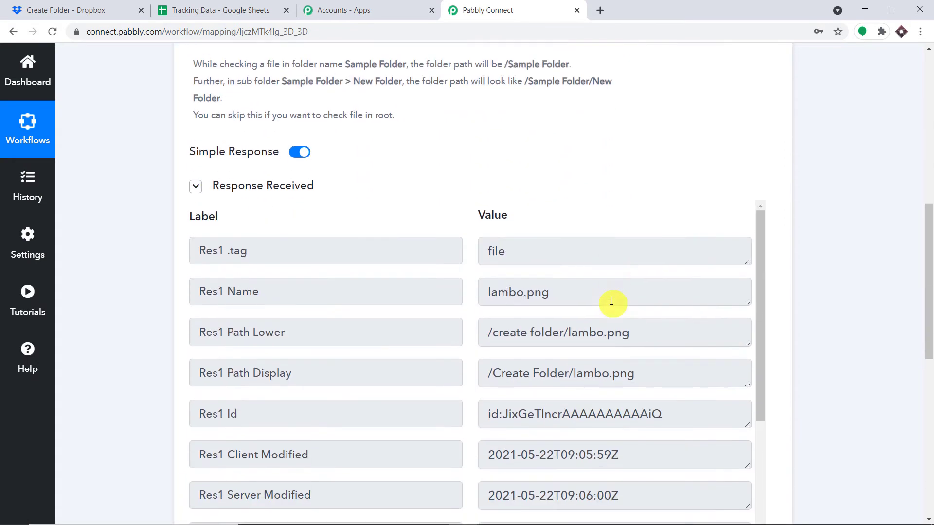
{"action": "scroll", "coordinate": [612, 299], "scroll_direction": "down", "scroll_amount": 3}
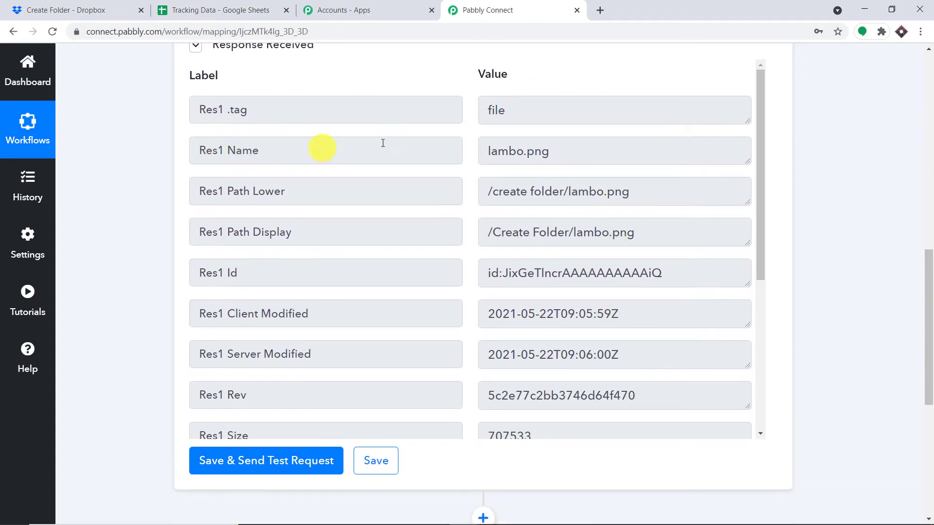
- Examine the file name, client modified time and remaining fields down to the shareable link in the received response
{"action": "left_click_drag", "start_coordinate": [552, 151], "coordinate": [468, 154]}
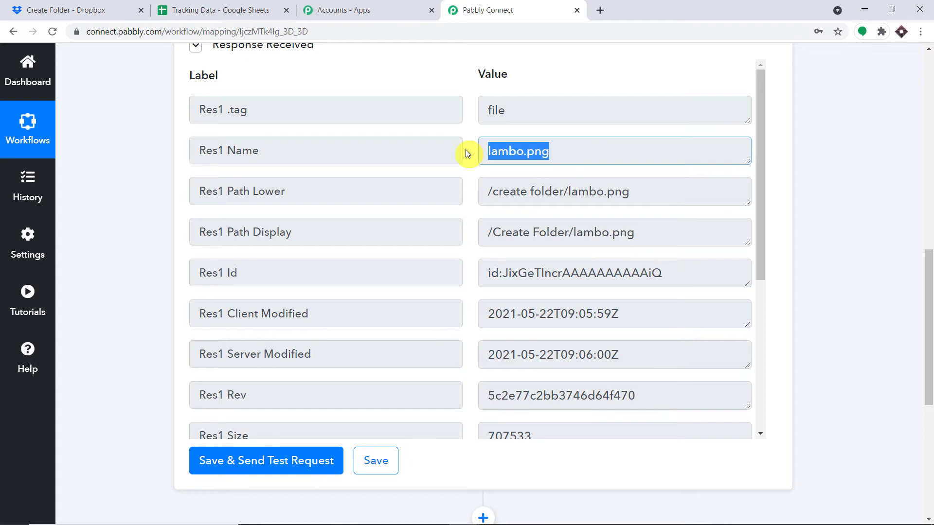
{"action": "left_click_drag", "start_coordinate": [634, 315], "coordinate": [467, 312]}
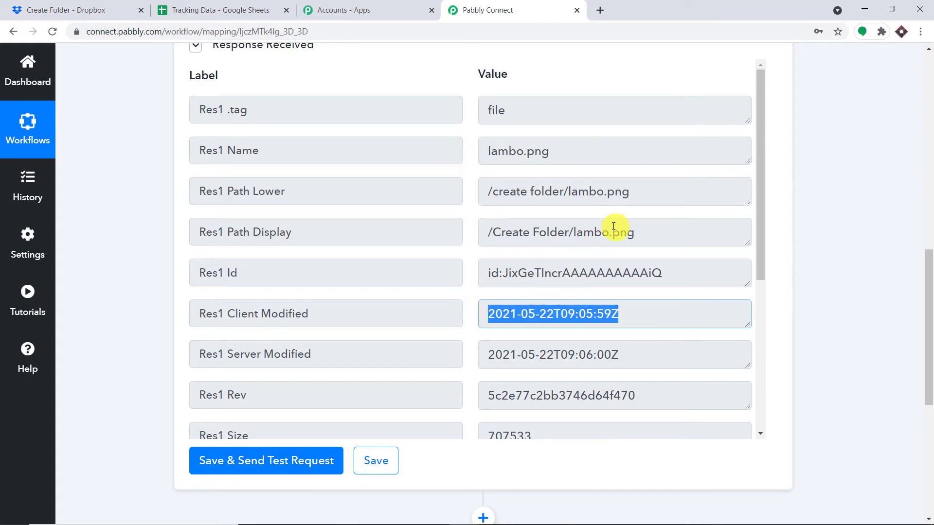
{"action": "scroll", "coordinate": [613, 227], "scroll_direction": "down", "scroll_amount": 1}
{"action": "scroll", "coordinate": [613, 242], "scroll_direction": "down", "scroll_amount": 3}
{"action": "scroll", "coordinate": [617, 277], "scroll_direction": "down", "scroll_amount": 1}
{"action": "scroll", "coordinate": [726, 335], "scroll_direction": "down", "scroll_amount": 1}
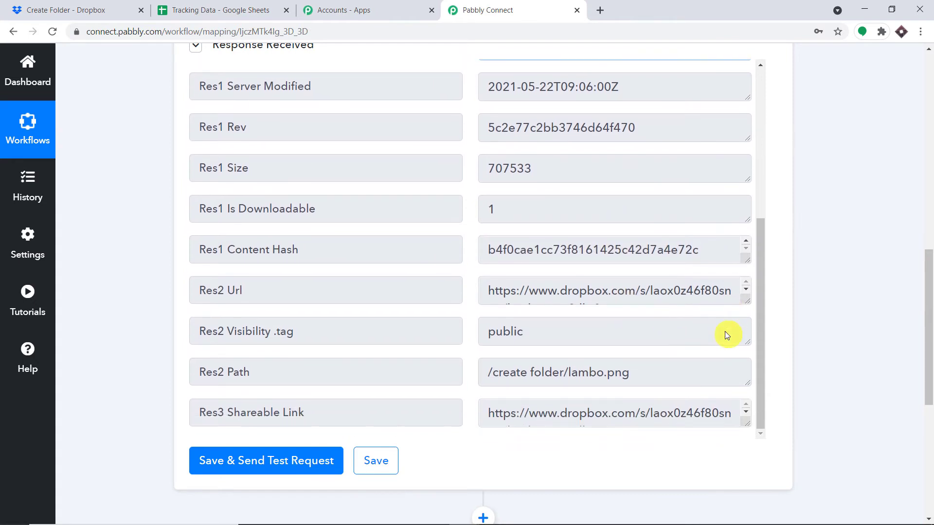
- Expand the Res3 Shareable Link value, copy the link and open it in a new browser tab
{"action": "left_click_drag", "start_coordinate": [748, 424], "coordinate": [749, 481]}
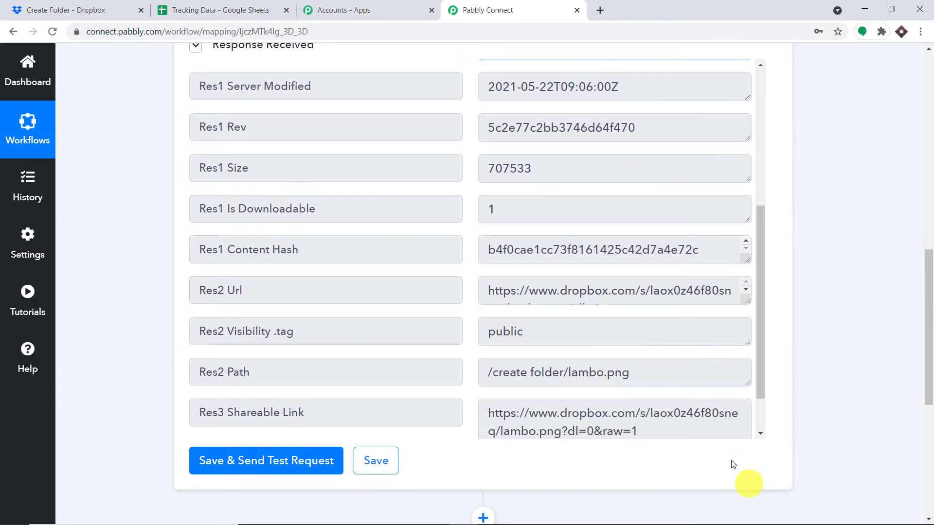
{"action": "left_click_drag", "start_coordinate": [708, 450], "coordinate": [460, 410]}
{"action": "right_click", "coordinate": [555, 416]}
{"action": "left_click", "coordinate": [569, 424]}
{"action": "left_click", "coordinate": [599, 11]}
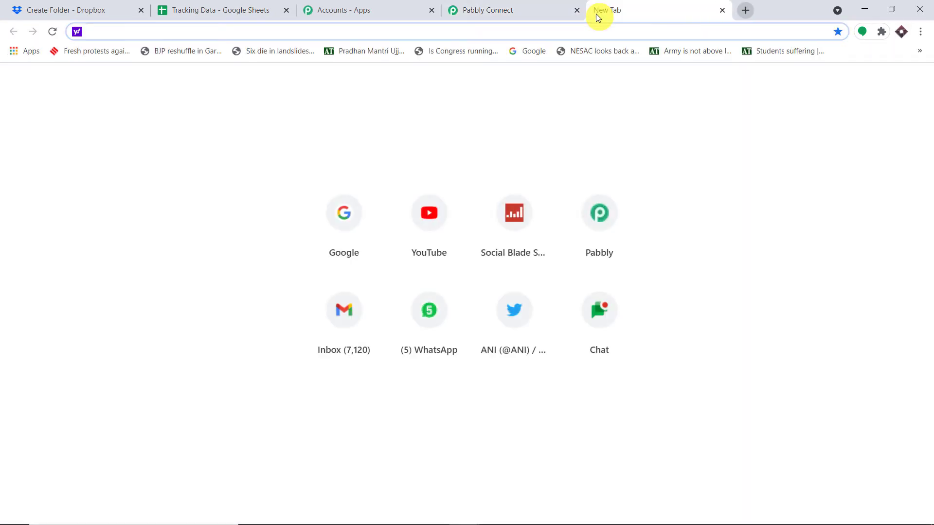
{"action": "key", "text": "ctrl+v"}
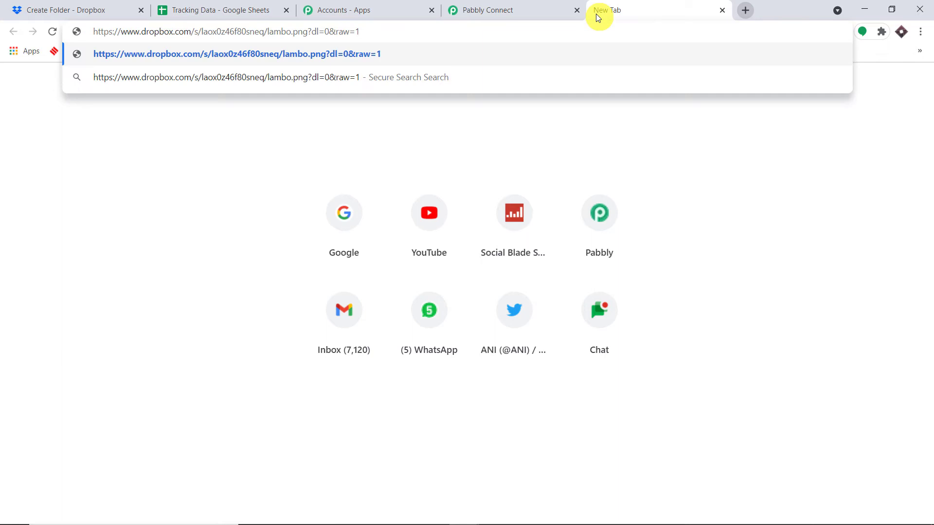
{"action": "key", "text": "Return"}
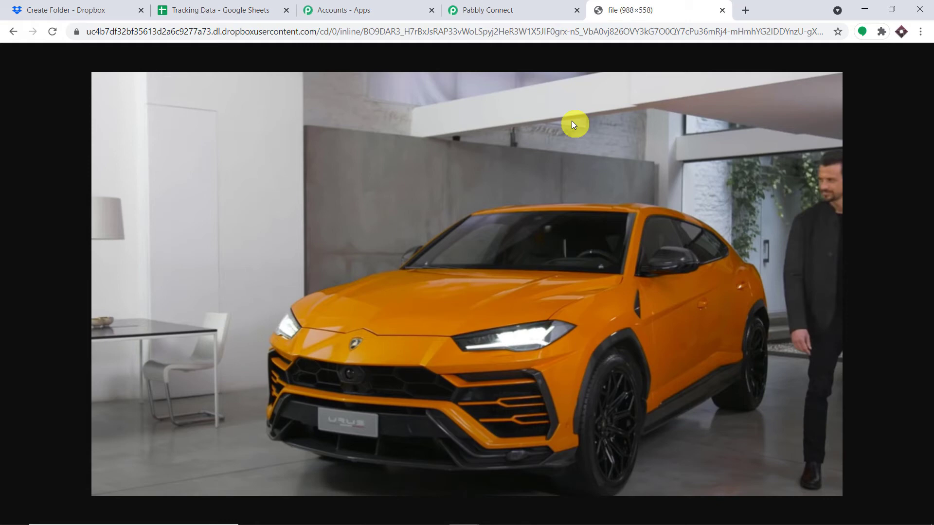
- Open Google Sheets in a new browser tab and create a blank spreadsheet
{"action": "left_click", "coordinate": [747, 10]}
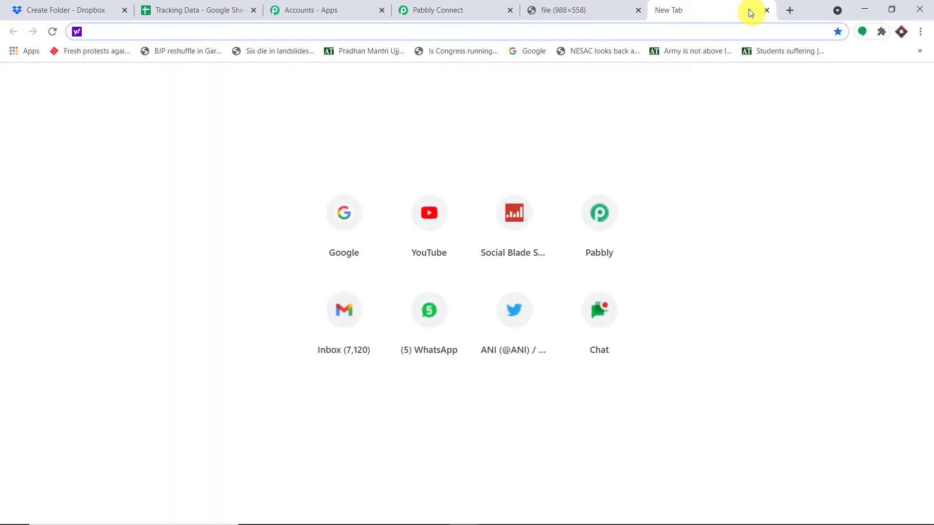
{"action": "type", "text": "google.com"}
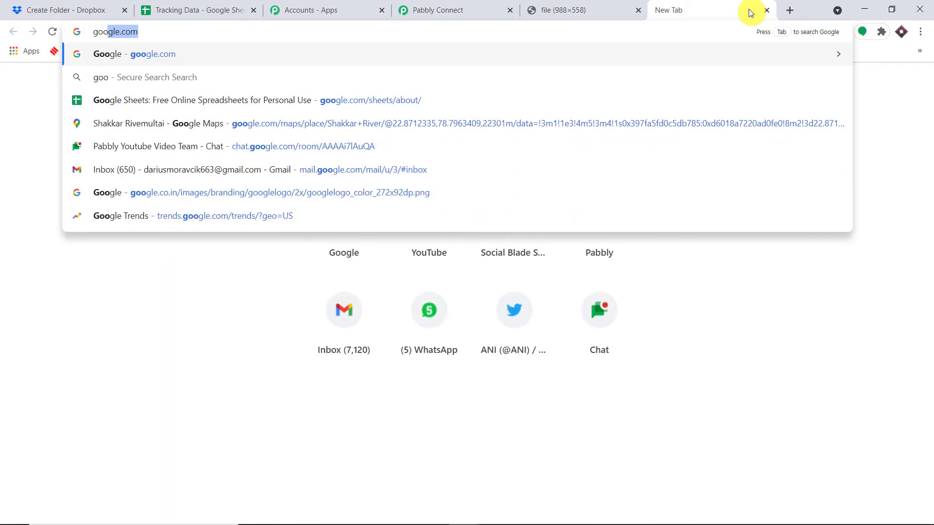
{"action": "left_click", "coordinate": [375, 105]}
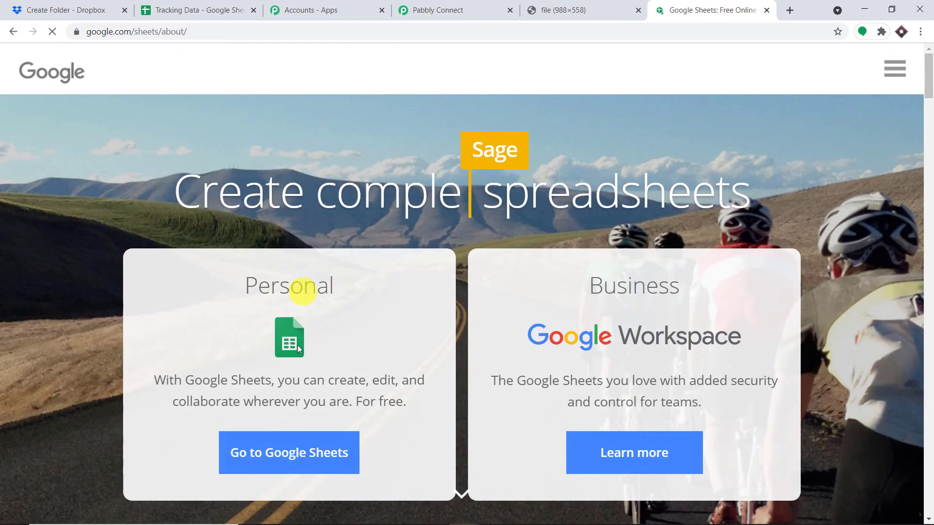
{"action": "left_click", "coordinate": [307, 457]}
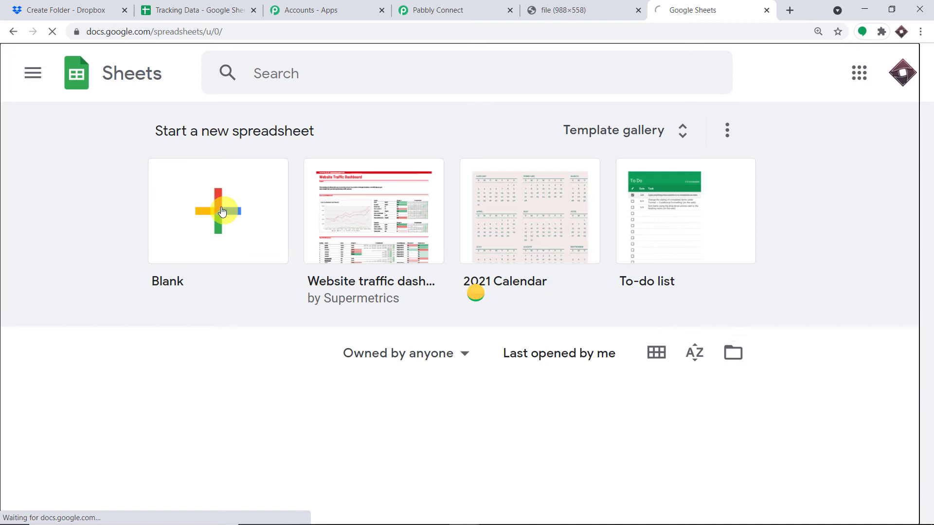
{"action": "left_click", "coordinate": [223, 212]}
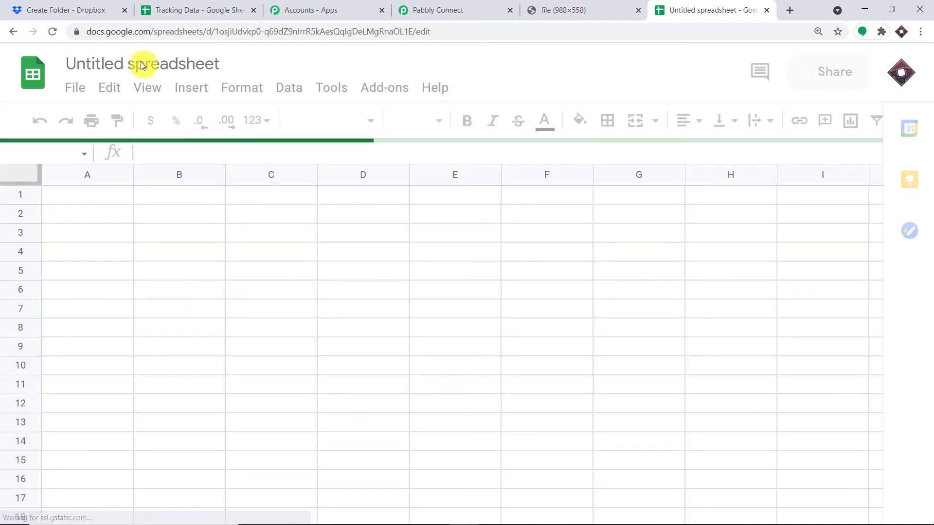
- Rename the new spreadsheet as Dropbox data
{"action": "left_click", "coordinate": [147, 72]}
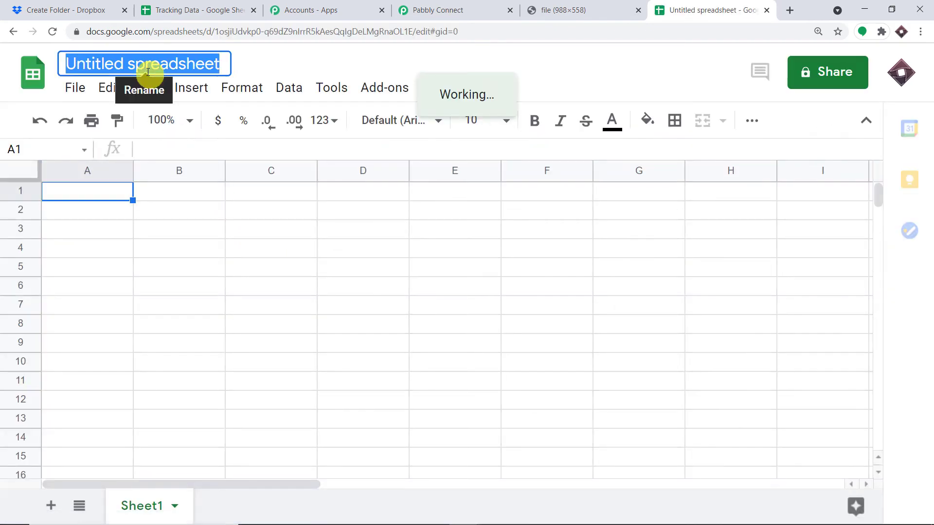
{"action": "key", "text": "BackSpace"}
{"action": "type", "text": "Drop"}
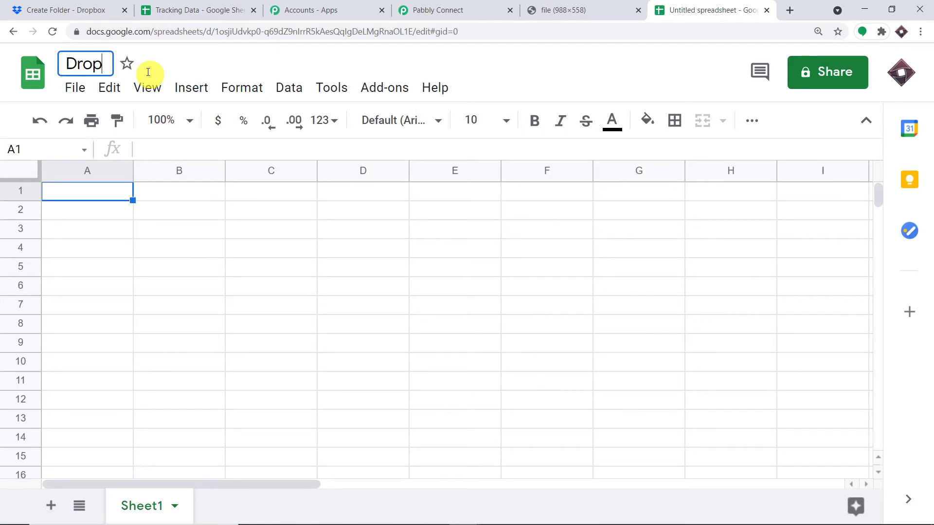
{"action": "type", "text": "bo"}
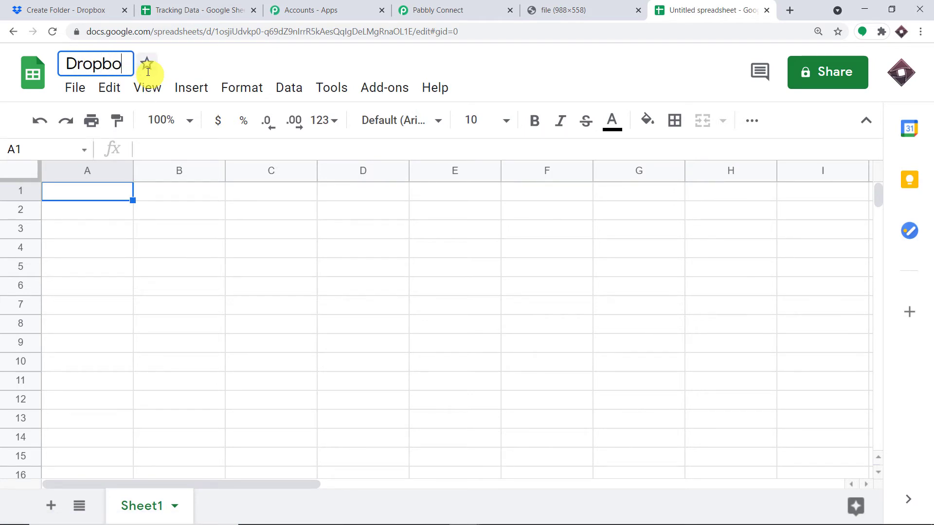
{"action": "type", "text": "x data"}
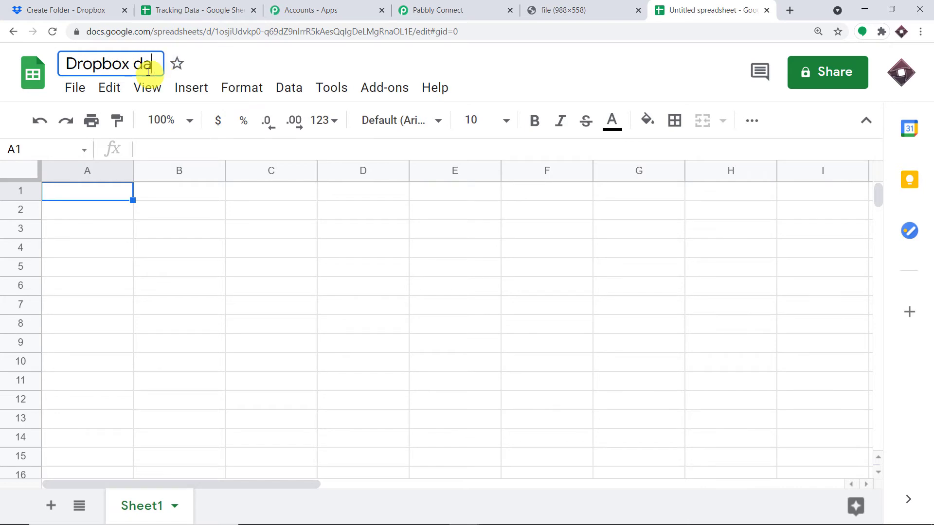
- Enter the column headings Name, Time and URL in cells A1 to C1 and select the heading row's cells A1:D1
{"action": "left_click", "coordinate": [99, 192]}
{"action": "type", "text": "N"}
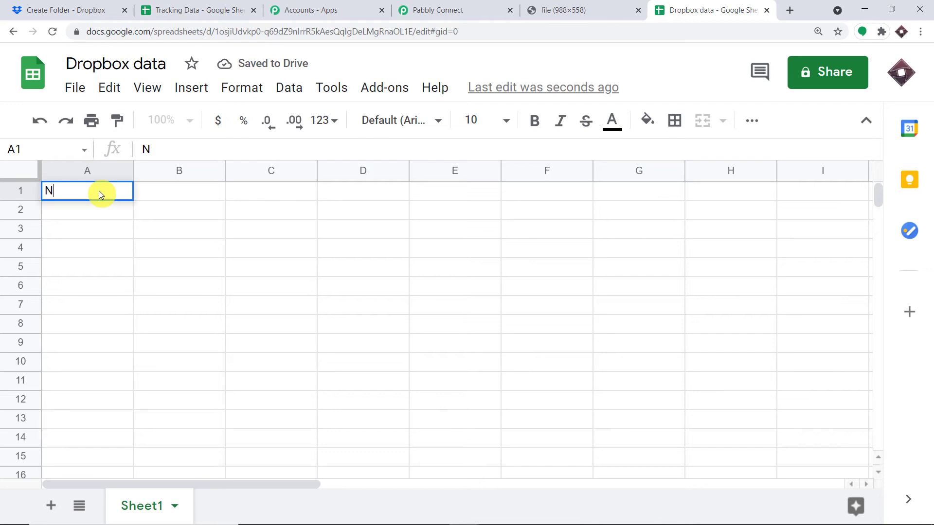
{"action": "type", "text": "ame"}
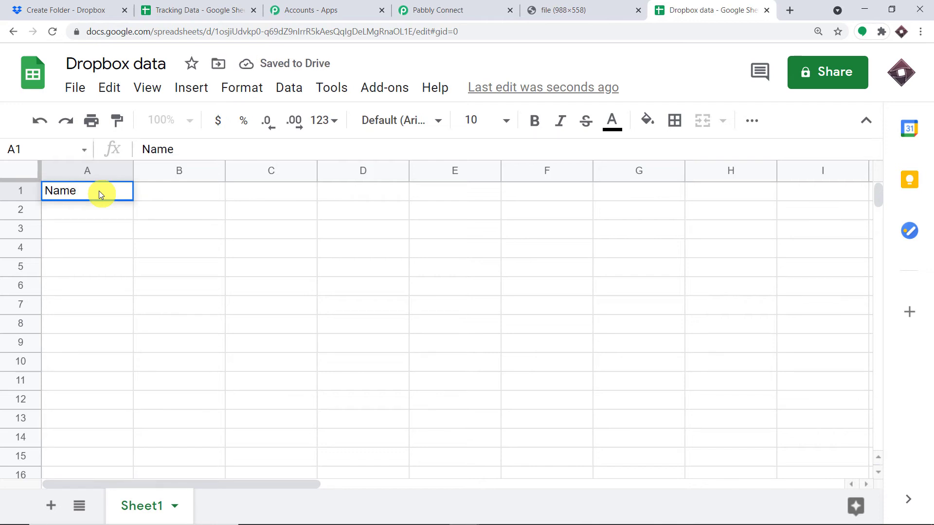
{"action": "left_click", "coordinate": [160, 197]}
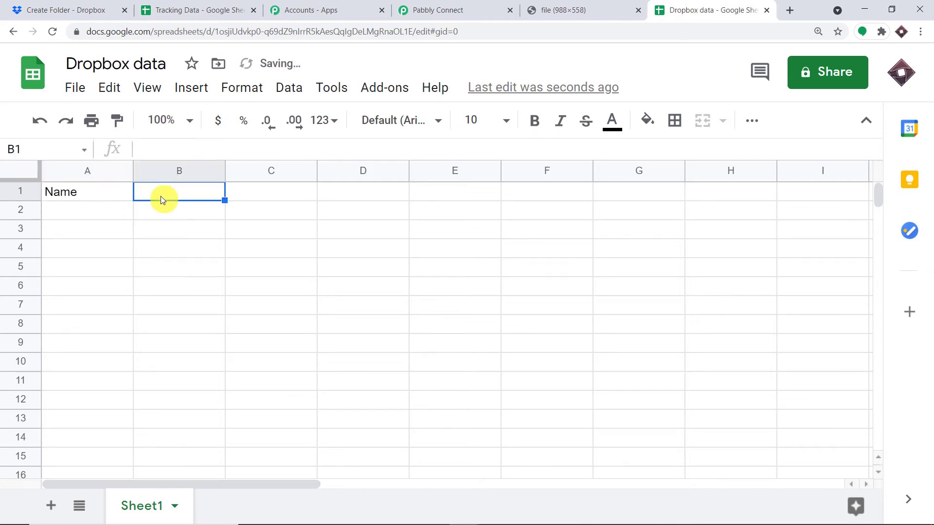
{"action": "type", "text": "Time"}
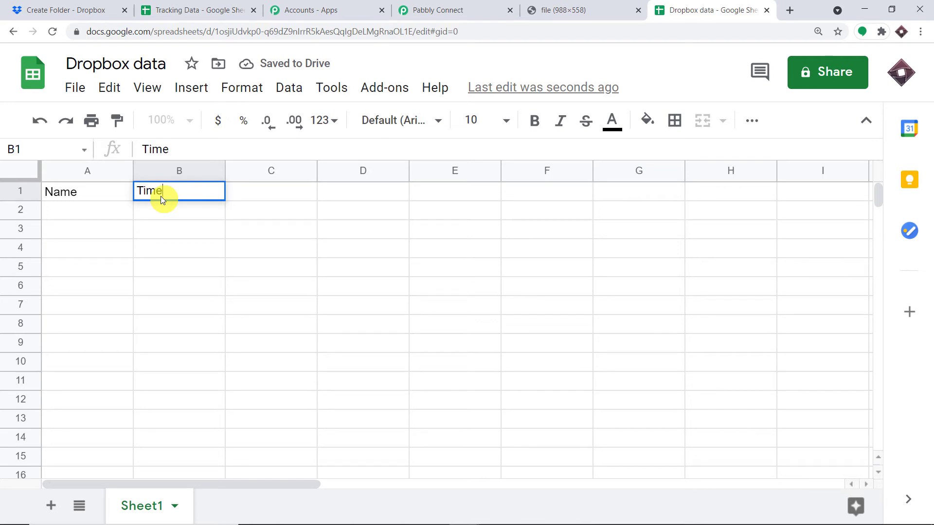
{"action": "left_click", "coordinate": [261, 192]}
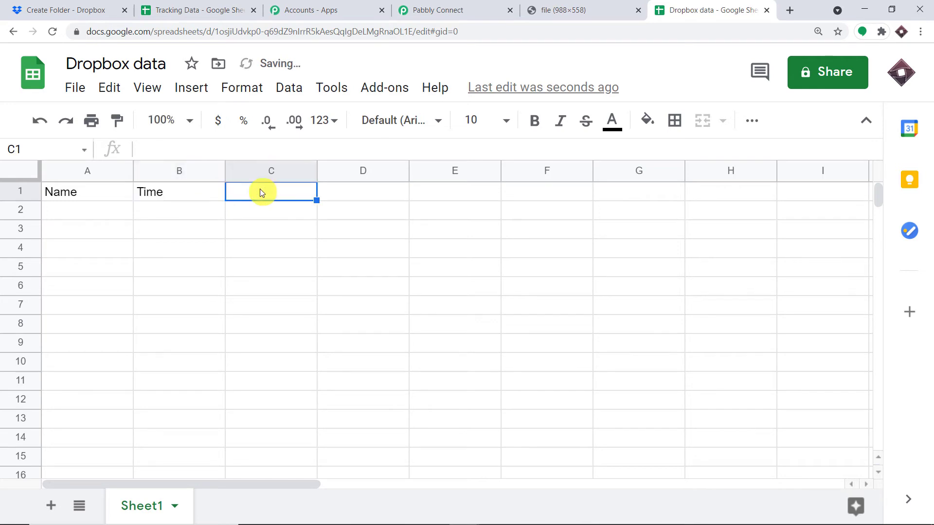
{"action": "type", "text": "URL"}
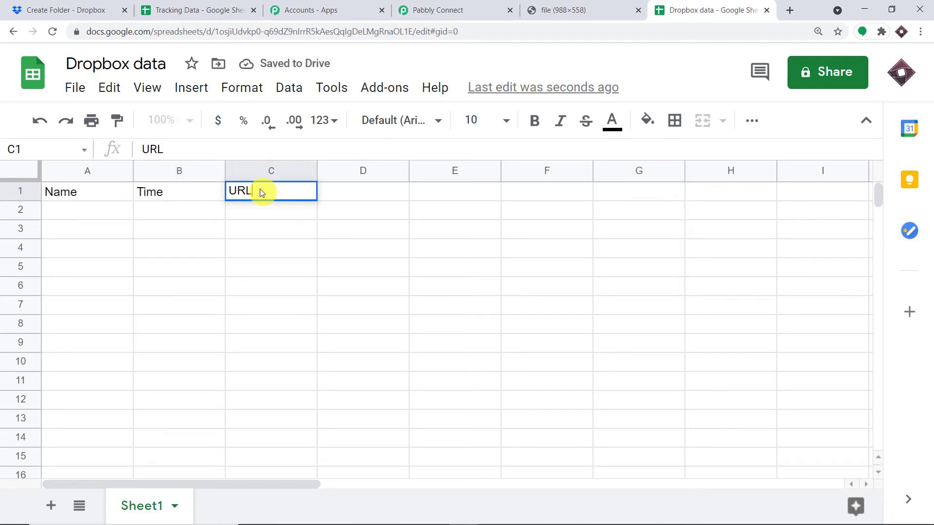
{"action": "left_click", "coordinate": [43, 192], "text": "shift"}
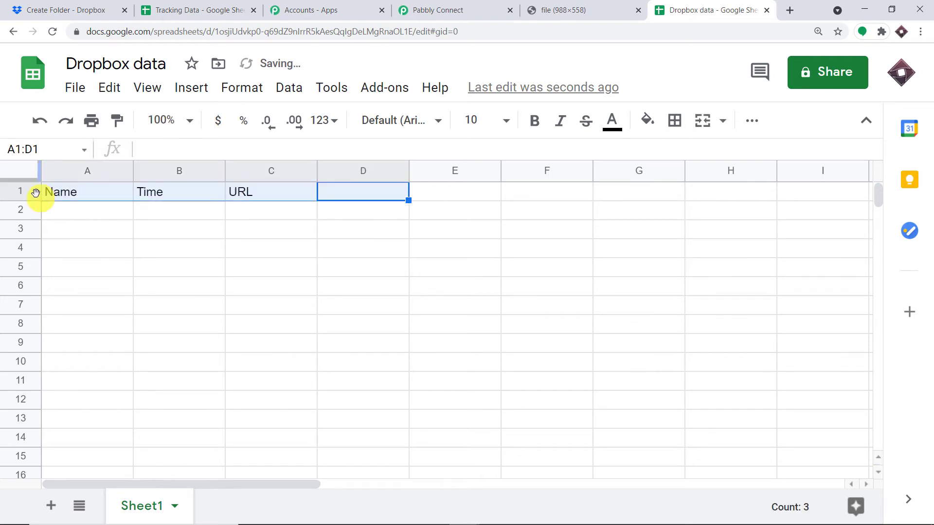
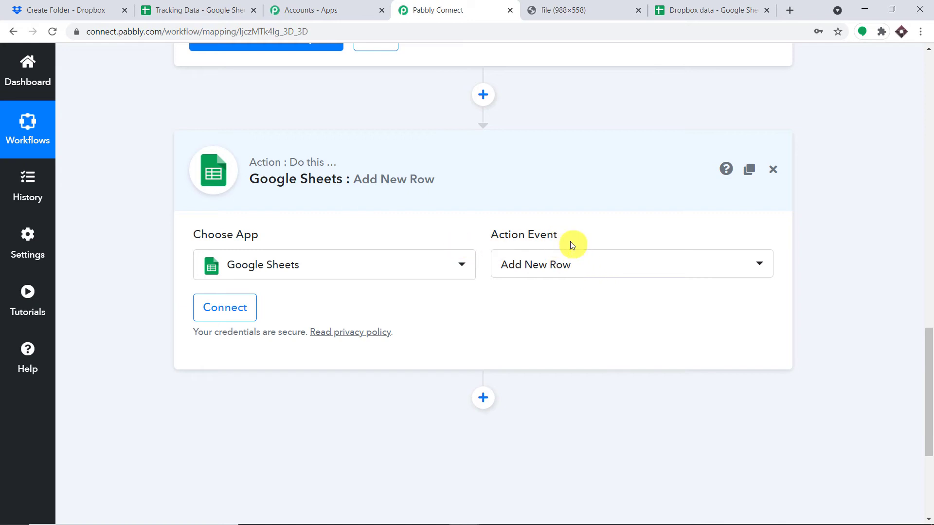
- Check the Dropbox data headings, return to Pabbly Connect and start a new Google Sheets connection for the Add New Row action
{"action": "left_click", "coordinate": [708, 10]}
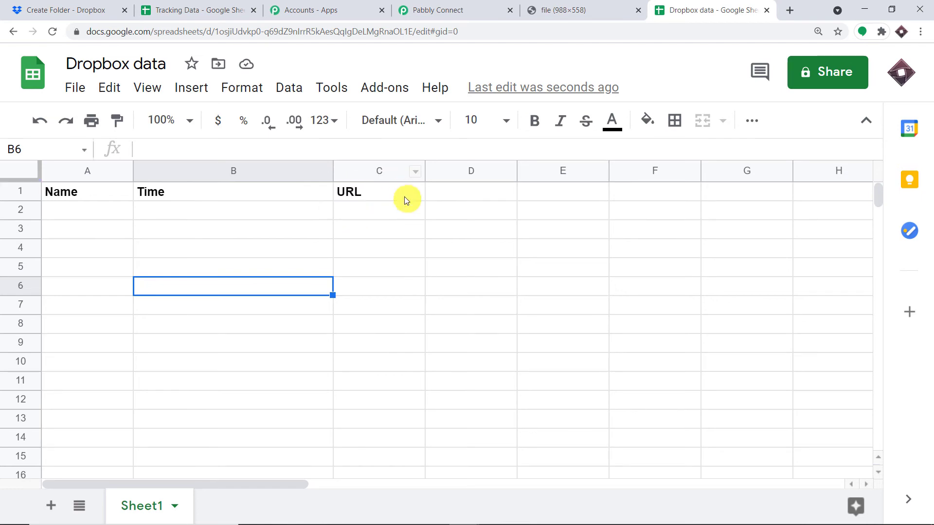
{"action": "left_click", "coordinate": [440, 10]}
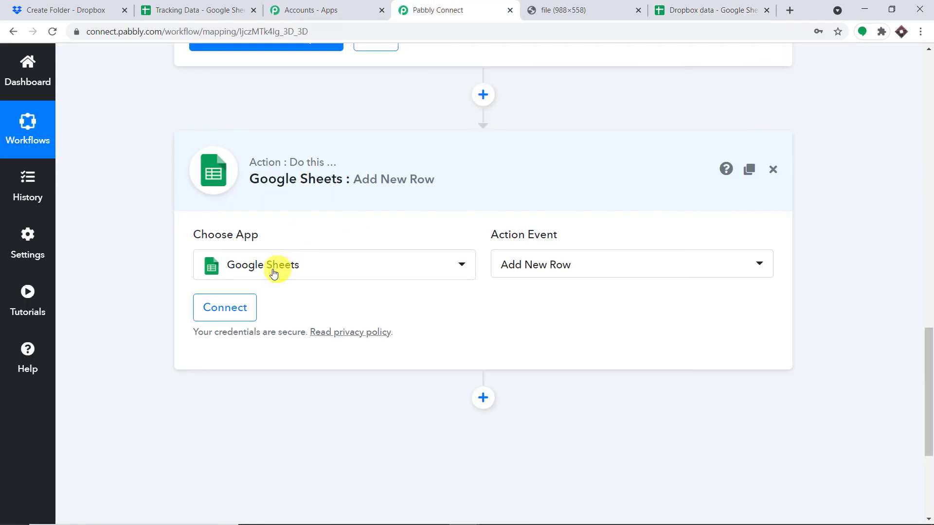
{"action": "left_click", "coordinate": [244, 307]}
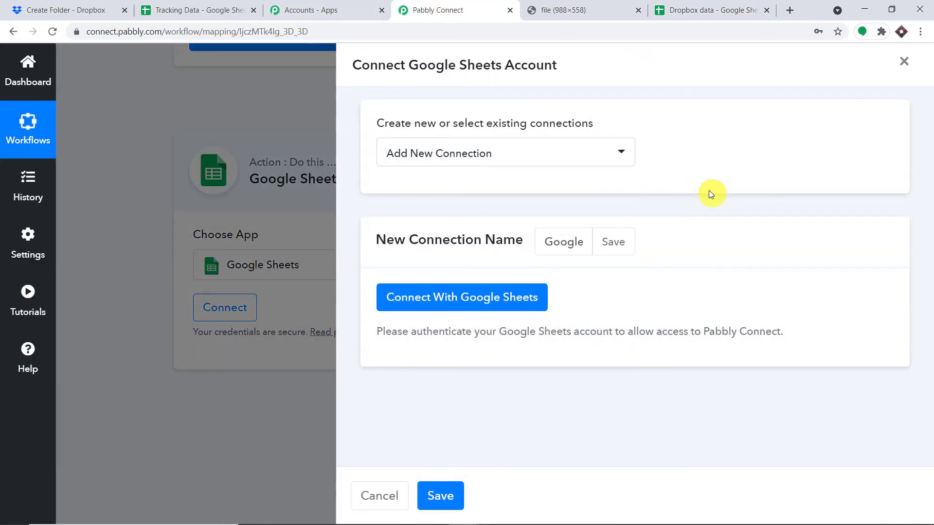
{"action": "left_click", "coordinate": [424, 297]}
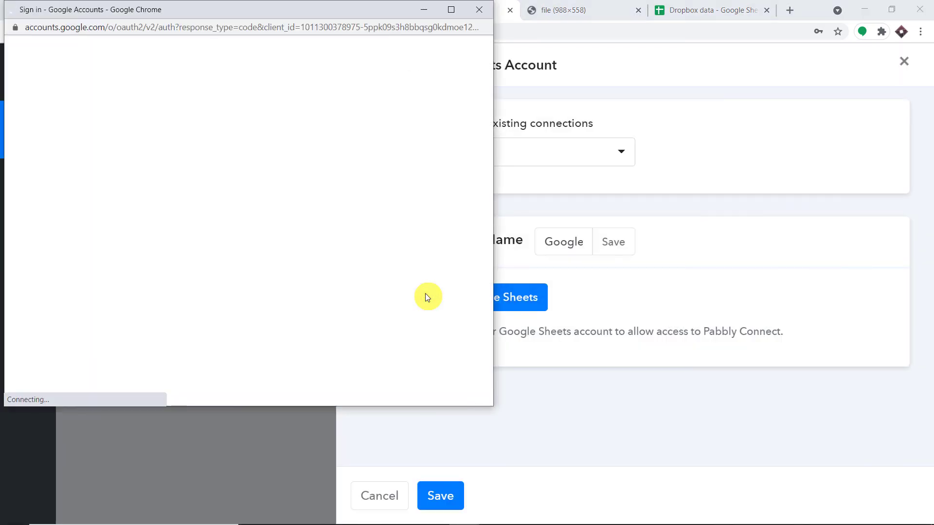
- Choose the first listed Google account, allow Pabbly Connect Sheets access to it and acknowledge the authorization
{"action": "left_click_drag", "start_coordinate": [247, 11], "coordinate": [695, 45]}
{"action": "scroll", "coordinate": [613, 263], "scroll_direction": "down", "scroll_amount": 8}
{"action": "scroll", "coordinate": [625, 316], "scroll_direction": "up", "scroll_amount": 7}
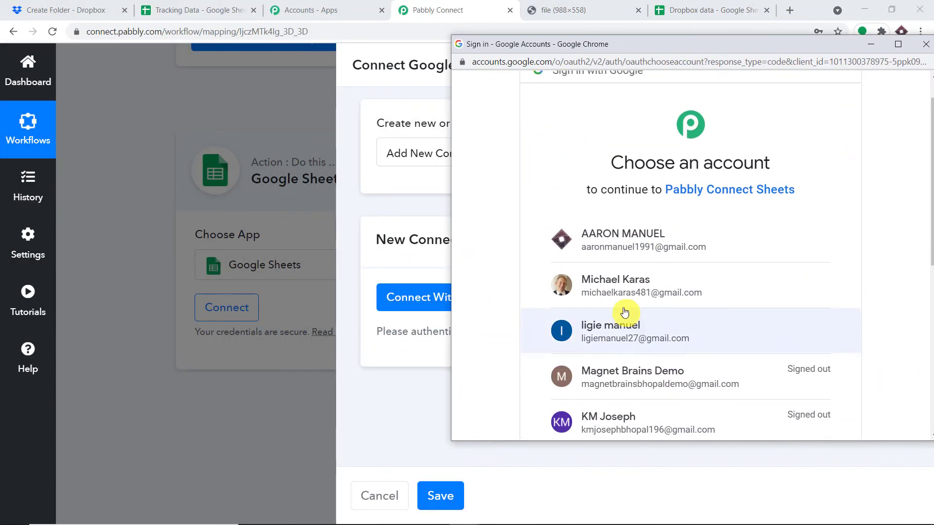
{"action": "scroll", "coordinate": [632, 305], "scroll_direction": "up", "scroll_amount": 1}
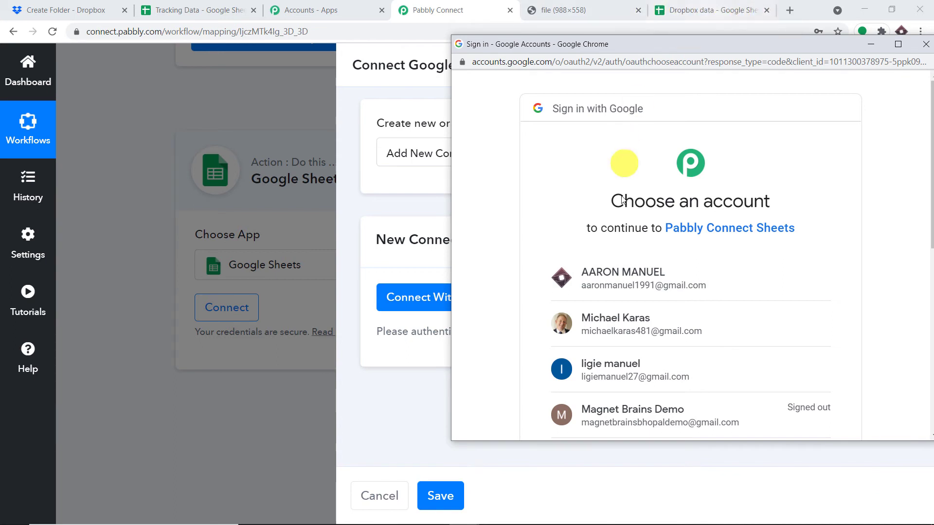
{"action": "left_click", "coordinate": [630, 272]}
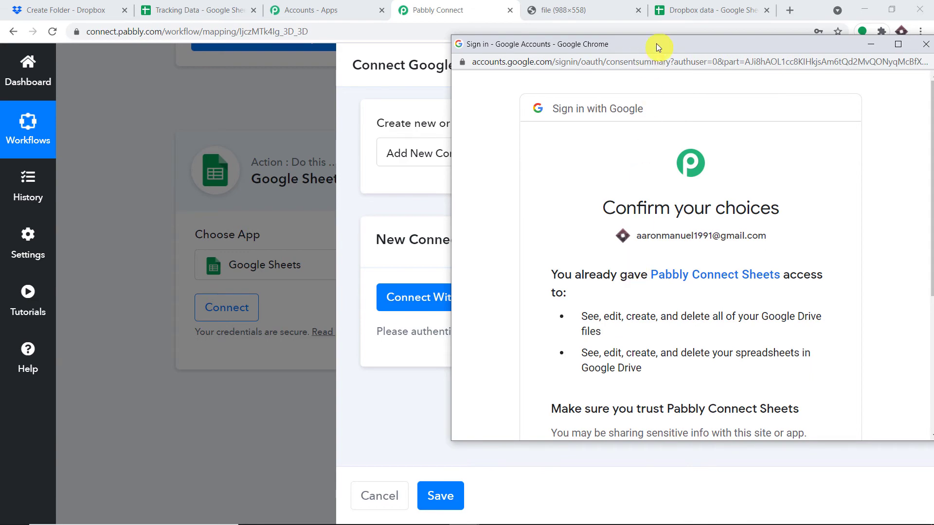
{"action": "left_click_drag", "start_coordinate": [656, 42], "coordinate": [470, 38]}
{"action": "scroll", "coordinate": [594, 320], "scroll_direction": "down", "scroll_amount": 5}
{"action": "left_click", "coordinate": [595, 323]}
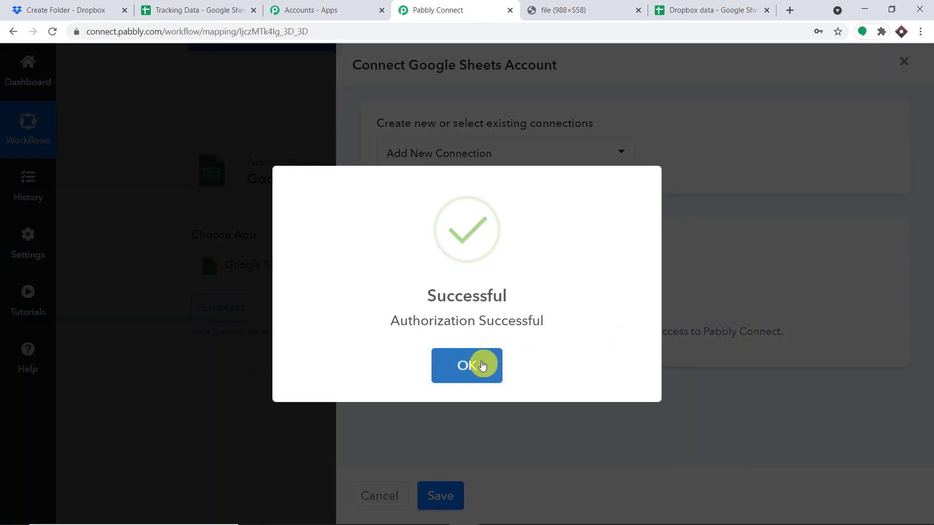
{"action": "left_click", "coordinate": [482, 366]}
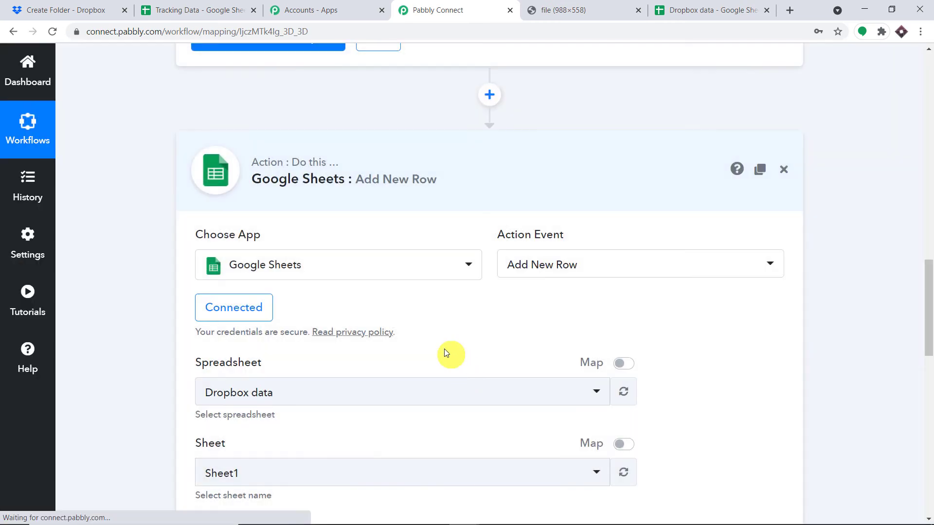
- Look through the action's fields and the available spreadsheets, and select Dropbox data as the spreadsheet
{"action": "scroll", "coordinate": [444, 348], "scroll_direction": "down", "scroll_amount": 8}
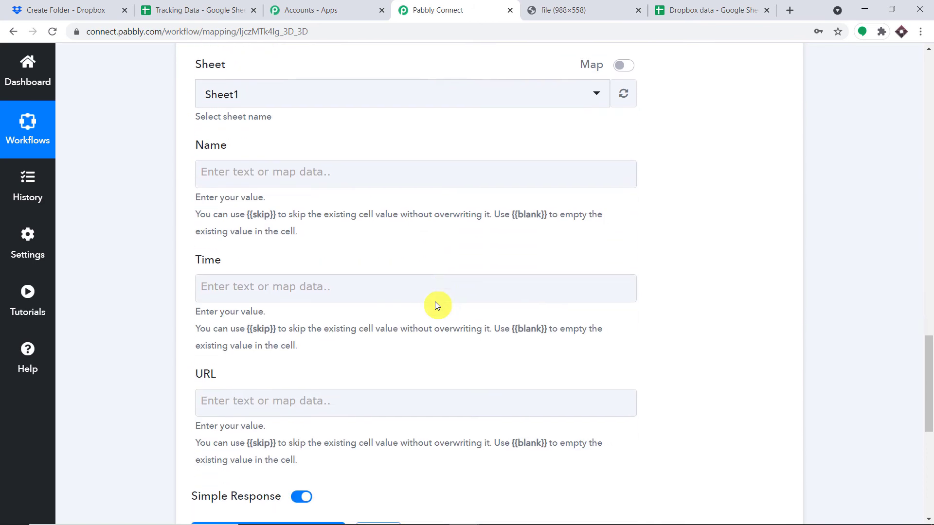
{"action": "scroll", "coordinate": [435, 306], "scroll_direction": "down", "scroll_amount": 2}
{"action": "scroll", "coordinate": [442, 317], "scroll_direction": "up", "scroll_amount": 5}
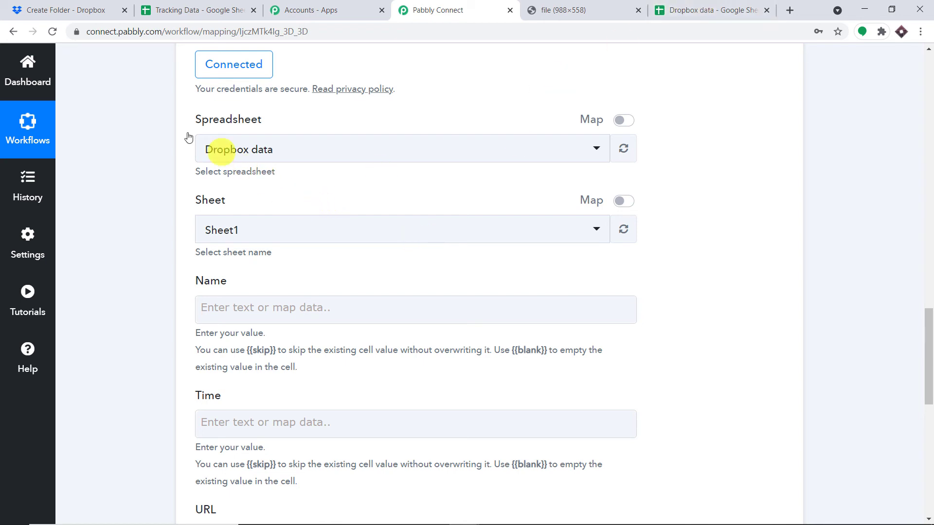
{"action": "left_click", "coordinate": [249, 147]}
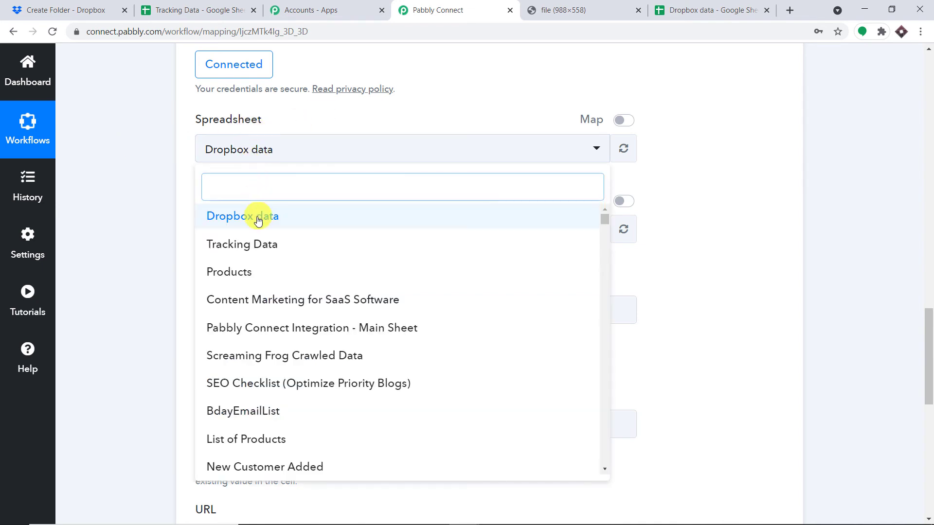
{"action": "scroll", "coordinate": [261, 296], "scroll_direction": "down", "scroll_amount": 10}
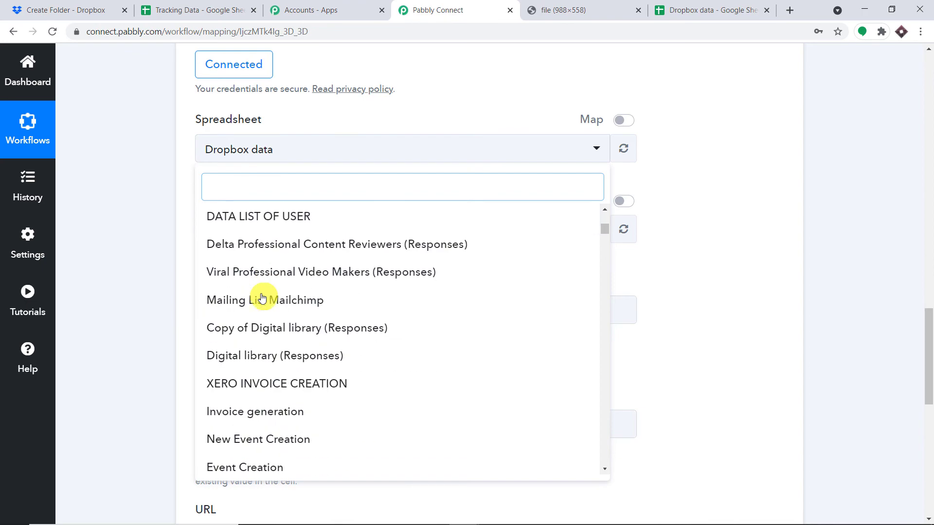
{"action": "scroll", "coordinate": [261, 298], "scroll_direction": "down", "scroll_amount": 12}
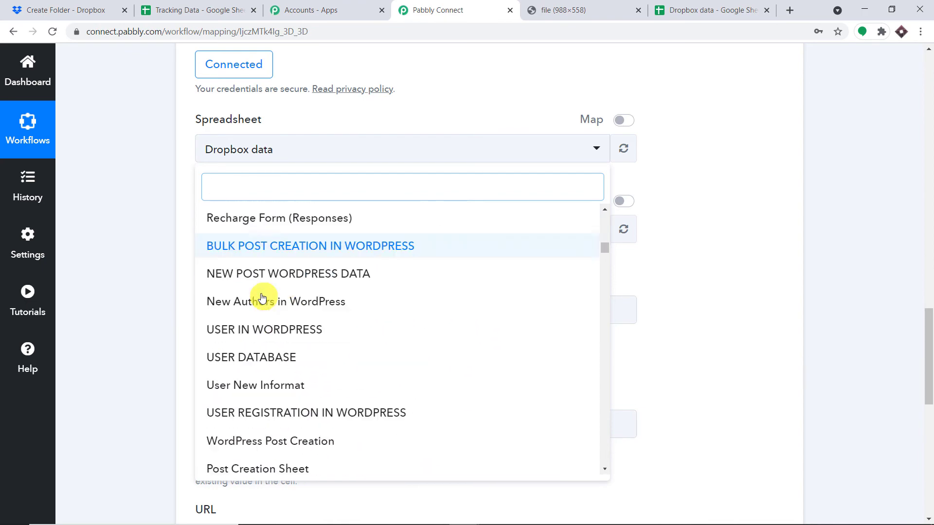
{"action": "scroll", "coordinate": [261, 297], "scroll_direction": "down", "scroll_amount": 5}
{"action": "scroll", "coordinate": [261, 297], "scroll_direction": "up", "scroll_amount": 7}
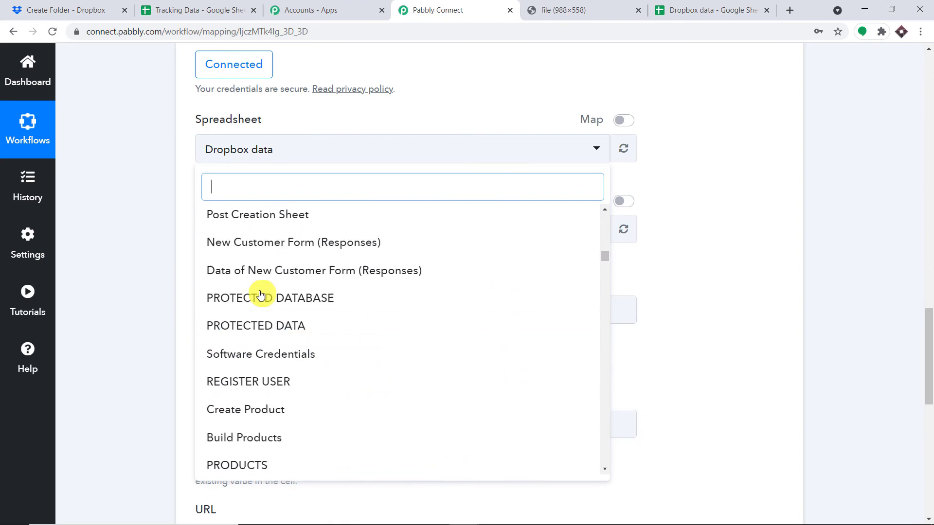
{"action": "scroll", "coordinate": [261, 296], "scroll_direction": "down", "scroll_amount": 15}
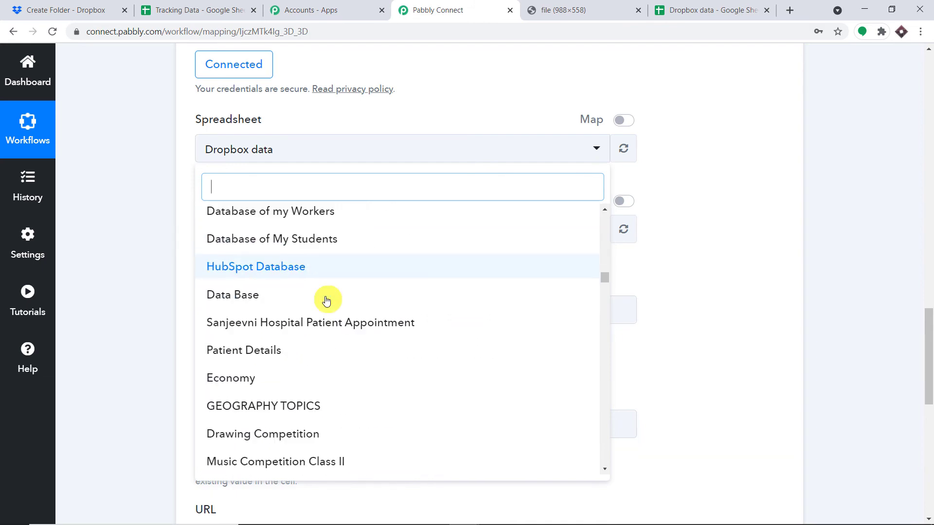
{"action": "scroll", "coordinate": [323, 299], "scroll_direction": "down", "scroll_amount": 20}
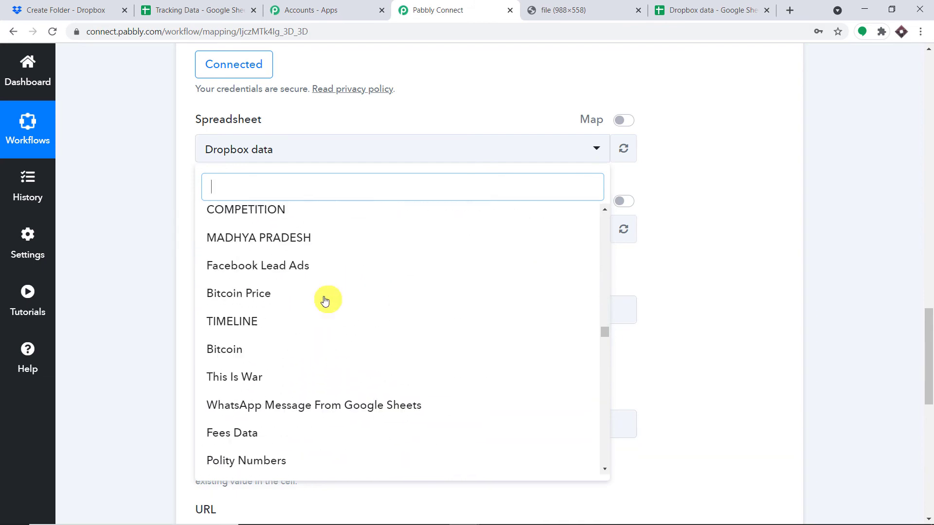
{"action": "scroll", "coordinate": [320, 298], "scroll_direction": "down", "scroll_amount": 8}
{"action": "scroll", "coordinate": [321, 298], "scroll_direction": "up", "scroll_amount": 11}
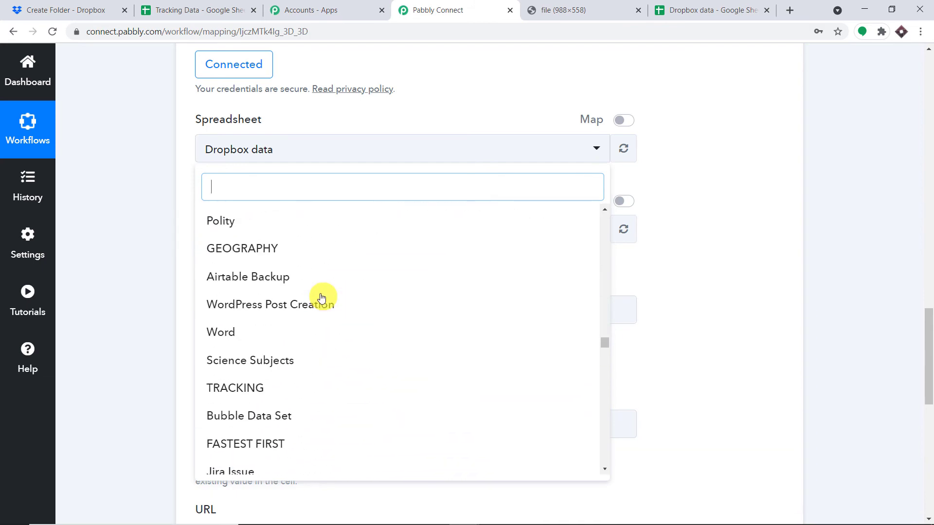
{"action": "scroll", "coordinate": [320, 298], "scroll_direction": "up", "scroll_amount": 15}
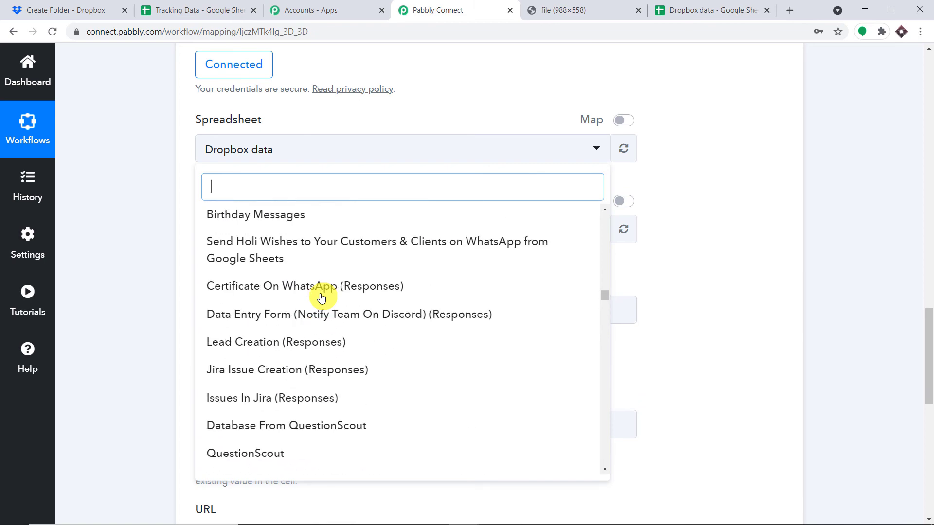
{"action": "scroll", "coordinate": [321, 297], "scroll_direction": "down", "scroll_amount": 17}
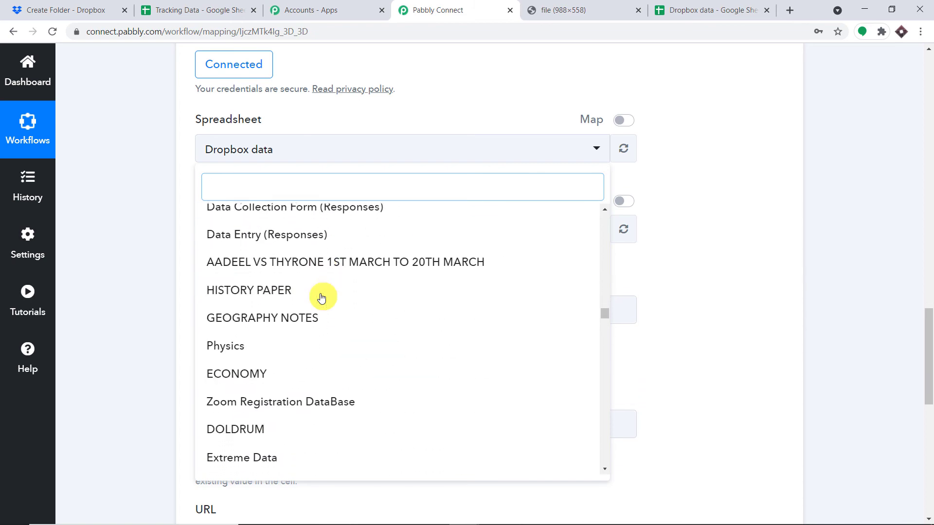
{"action": "scroll", "coordinate": [321, 294], "scroll_direction": "down", "scroll_amount": 11}
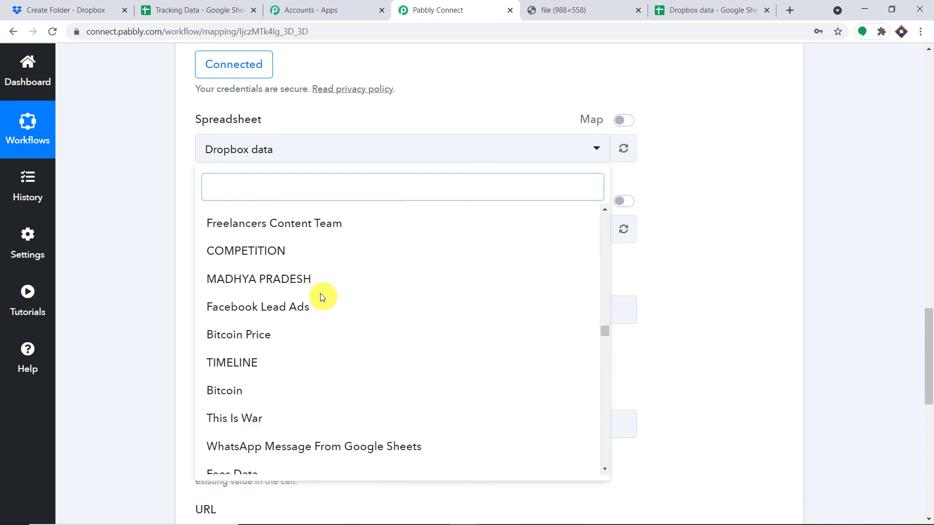
{"action": "scroll", "coordinate": [320, 294], "scroll_direction": "up", "scroll_amount": 6}
{"action": "left_click_drag", "start_coordinate": [605, 327], "coordinate": [602, 201]}
{"action": "left_click", "coordinate": [213, 216]}
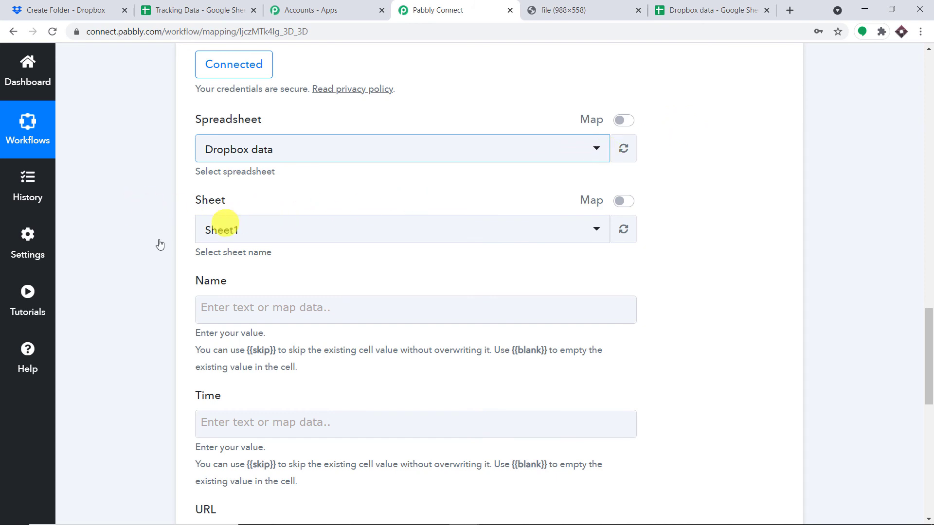
- Compare the column headings in the Dropbox data sheet with the Name, Time and URL fields of the Add New Row action
{"action": "left_click", "coordinate": [701, 10]}
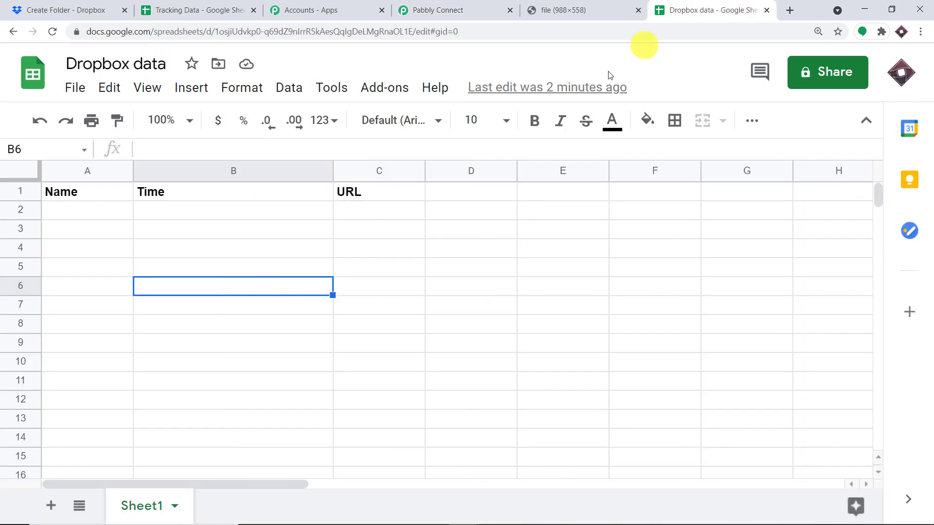
{"action": "left_click", "coordinate": [486, 8]}
{"action": "scroll", "coordinate": [273, 243], "scroll_direction": "down", "scroll_amount": 3}
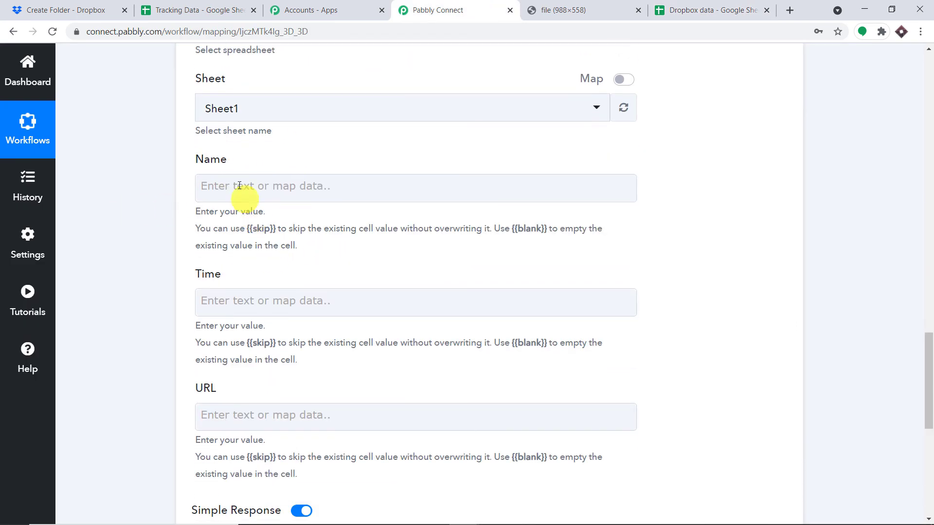
{"action": "left_click", "coordinate": [226, 189]}
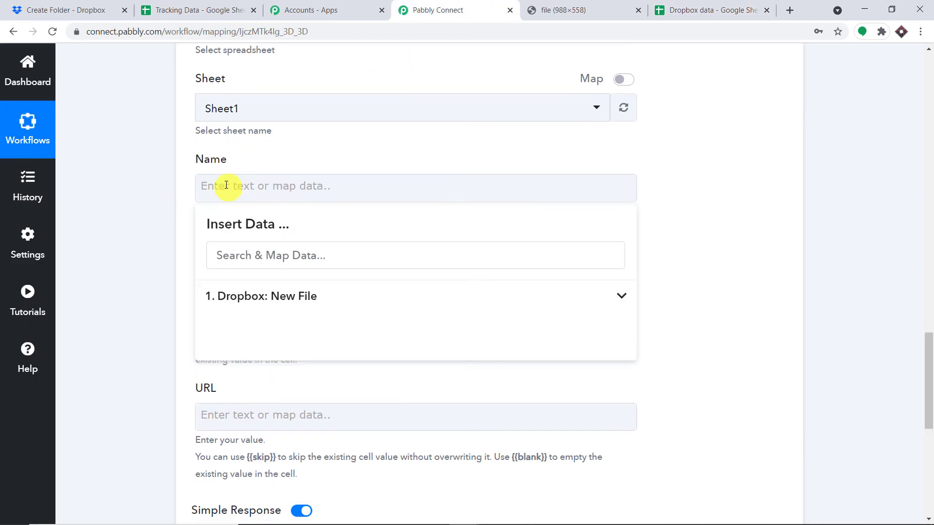
{"action": "left_click", "coordinate": [702, 147]}
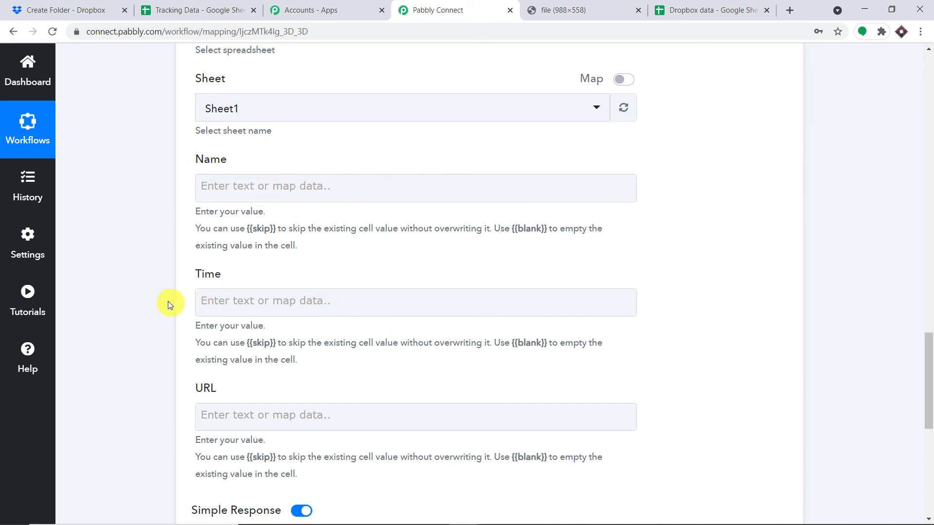
{"action": "left_click", "coordinate": [685, 9]}
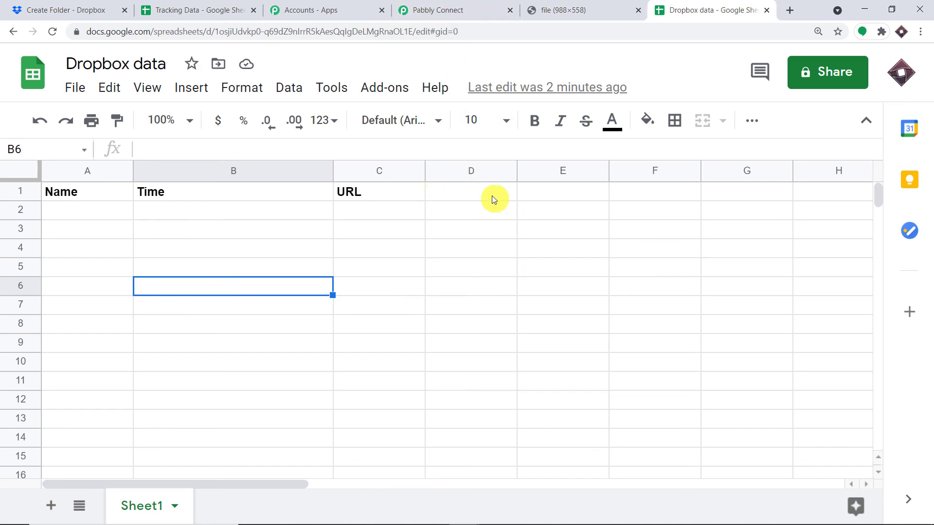
{"action": "left_click", "coordinate": [457, 8]}
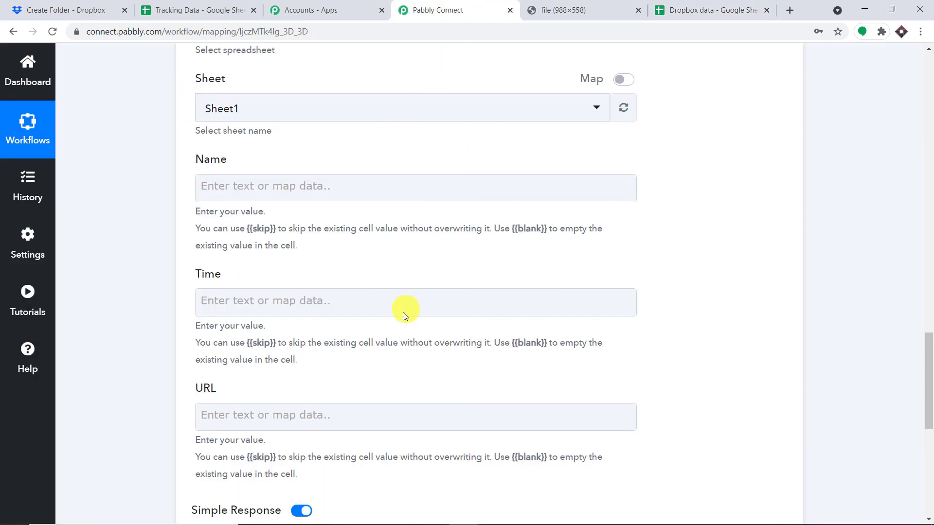
{"action": "scroll", "coordinate": [402, 311], "scroll_direction": "down", "scroll_amount": 3}
{"action": "scroll", "coordinate": [441, 371], "scroll_direction": "up", "scroll_amount": 5}
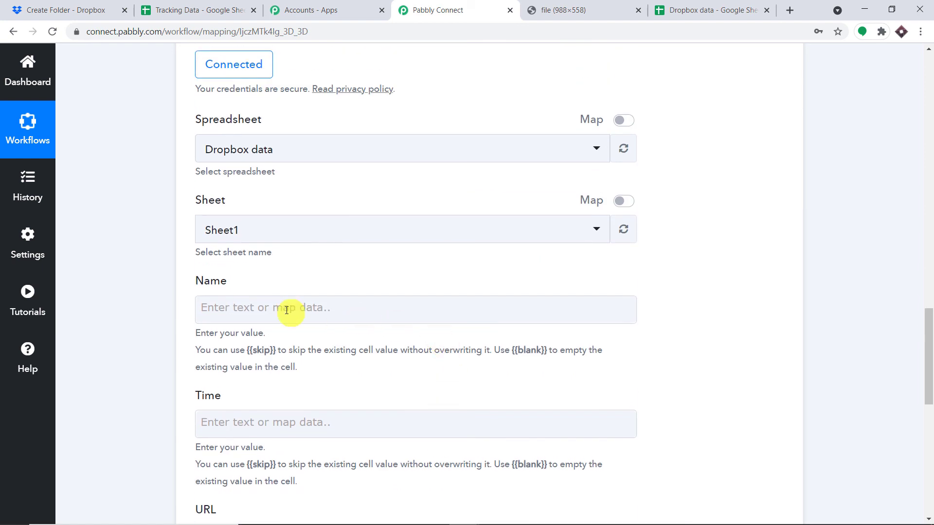
- Map the Name field to Res1 Name from the Dropbox New File trigger
{"action": "left_click", "coordinate": [268, 305]}
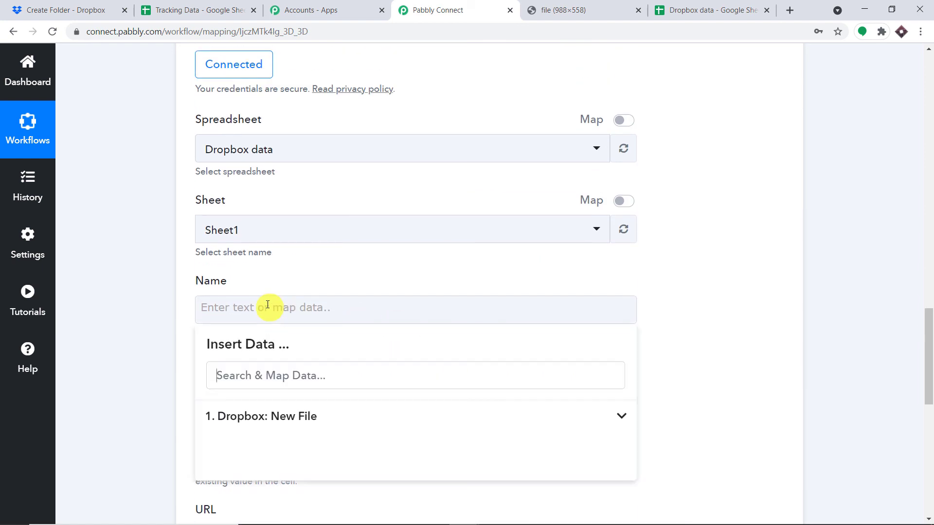
{"action": "left_click", "coordinate": [280, 416]}
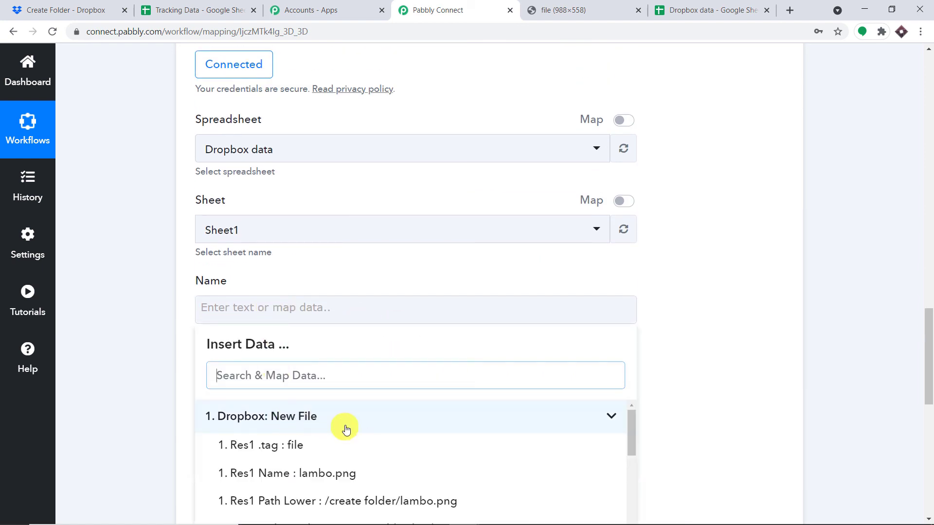
{"action": "left_click", "coordinate": [362, 479]}
{"action": "left_click", "coordinate": [765, 305]}
- Map the Time field to Res1 Client Modified from the Dropbox New File trigger
{"action": "scroll", "coordinate": [687, 334], "scroll_direction": "down", "scroll_amount": 4}
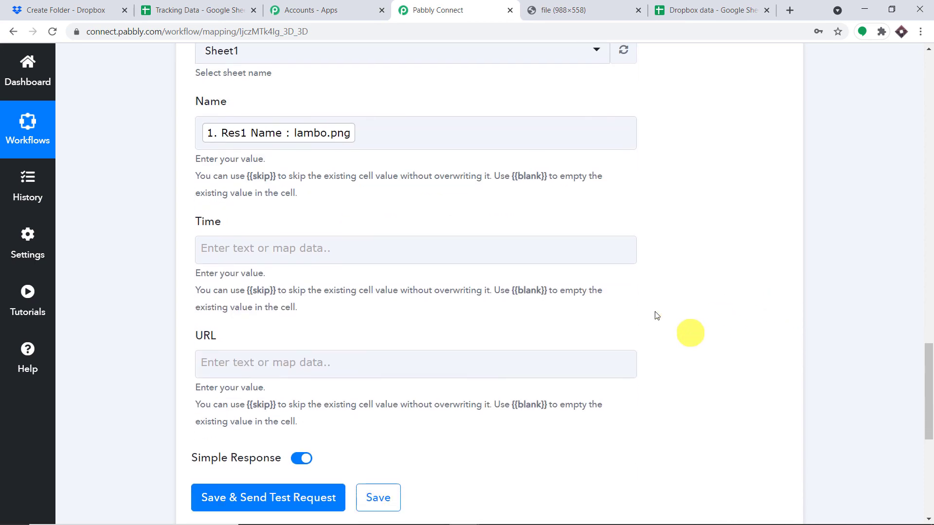
{"action": "left_click", "coordinate": [352, 249]}
{"action": "left_click", "coordinate": [323, 357]}
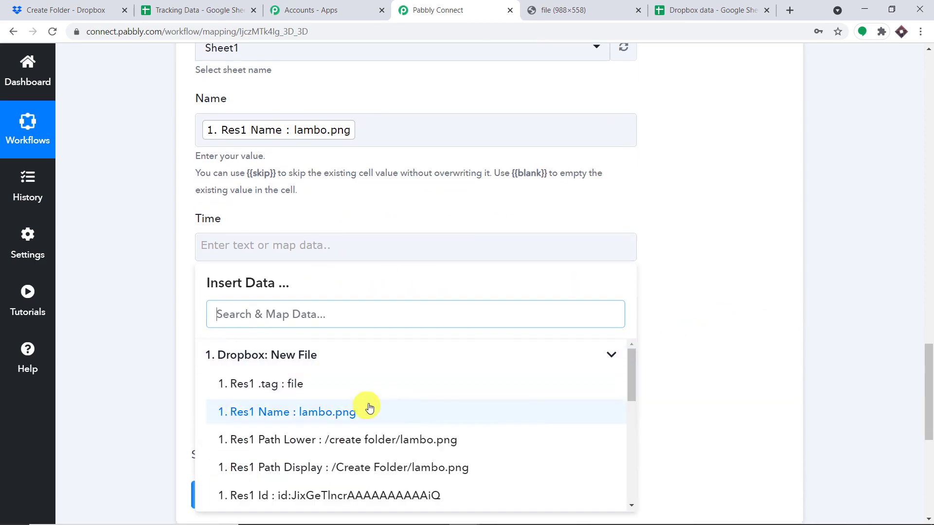
{"action": "scroll", "coordinate": [411, 423], "scroll_direction": "down", "scroll_amount": 3}
{"action": "left_click", "coordinate": [422, 403]}
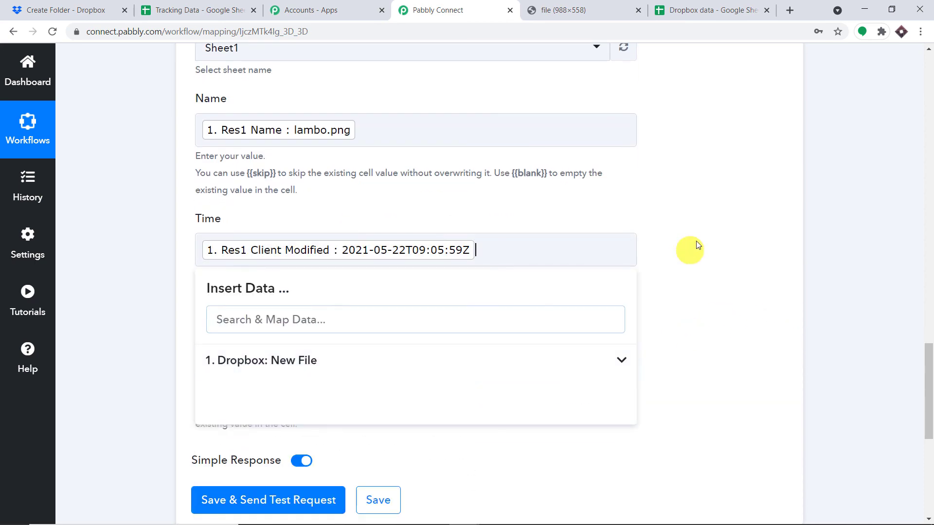
{"action": "left_click", "coordinate": [686, 252]}
- Map the URL field to Res3 Shareable Link from the Dropbox New File trigger
{"action": "scroll", "coordinate": [556, 255], "scroll_direction": "down", "scroll_amount": 3}
{"action": "left_click", "coordinate": [454, 238]}
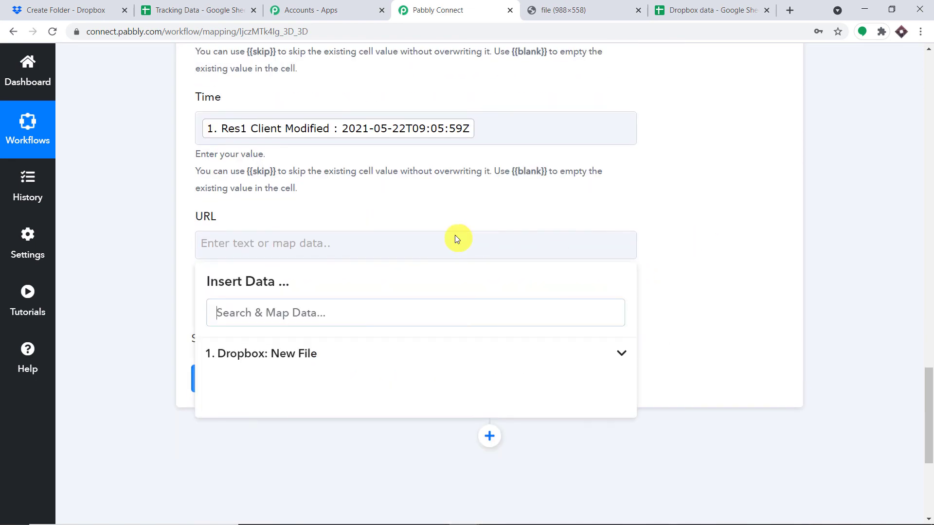
{"action": "left_click", "coordinate": [446, 354]}
{"action": "scroll", "coordinate": [479, 381], "scroll_direction": "down", "scroll_amount": 3}
{"action": "scroll", "coordinate": [478, 382], "scroll_direction": "down", "scroll_amount": 5}
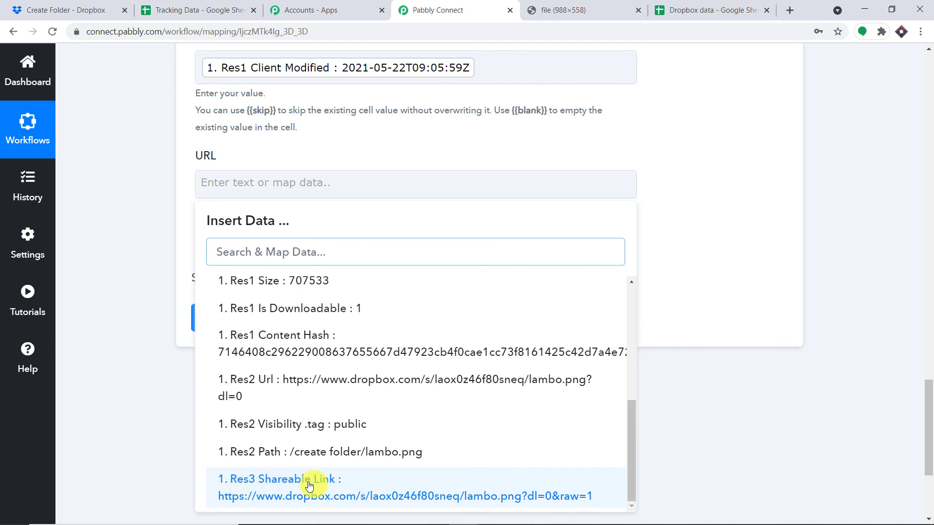
{"action": "left_click", "coordinate": [340, 486]}
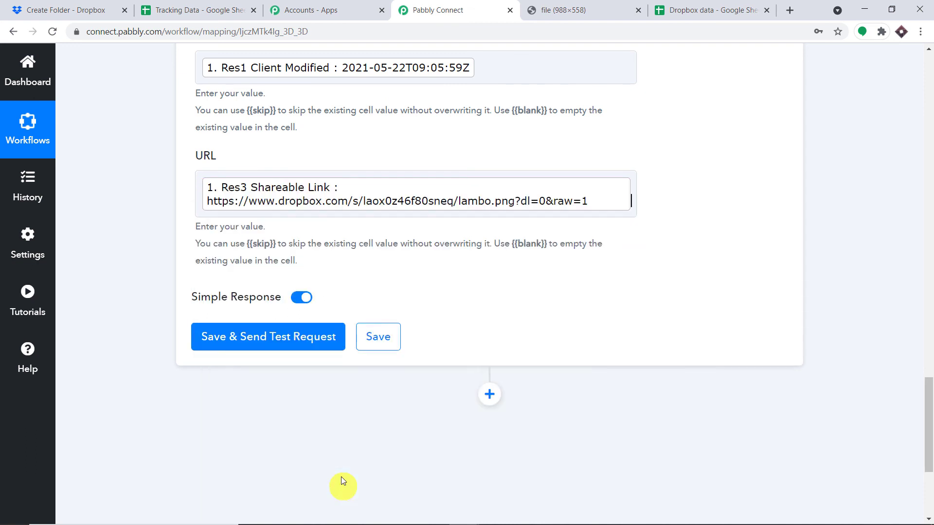
{"action": "left_click", "coordinate": [745, 147]}
- Review the three mapped fields, then save the Google Sheets action and send a test request
{"action": "scroll", "coordinate": [756, 165], "scroll_direction": "up", "scroll_amount": 3}
{"action": "scroll", "coordinate": [756, 170], "scroll_direction": "up", "scroll_amount": 5}
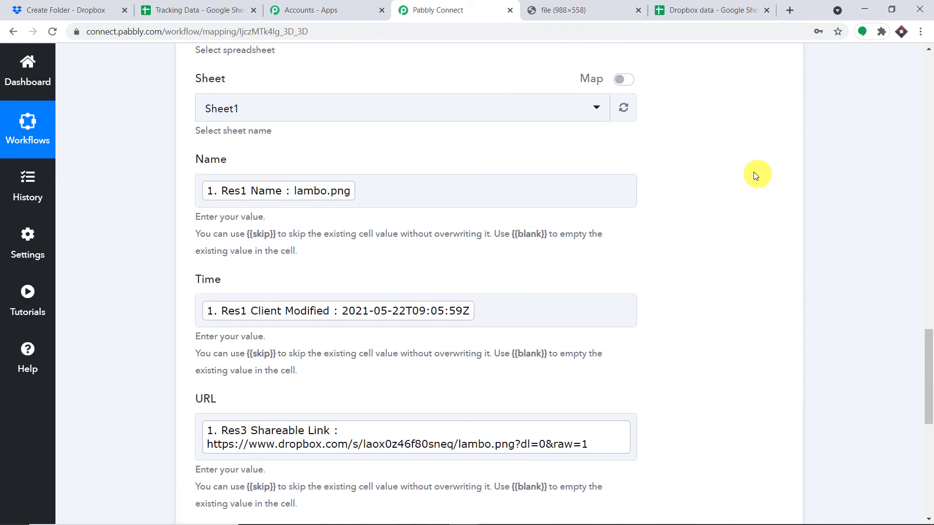
{"action": "scroll", "coordinate": [753, 172], "scroll_direction": "down", "scroll_amount": 9}
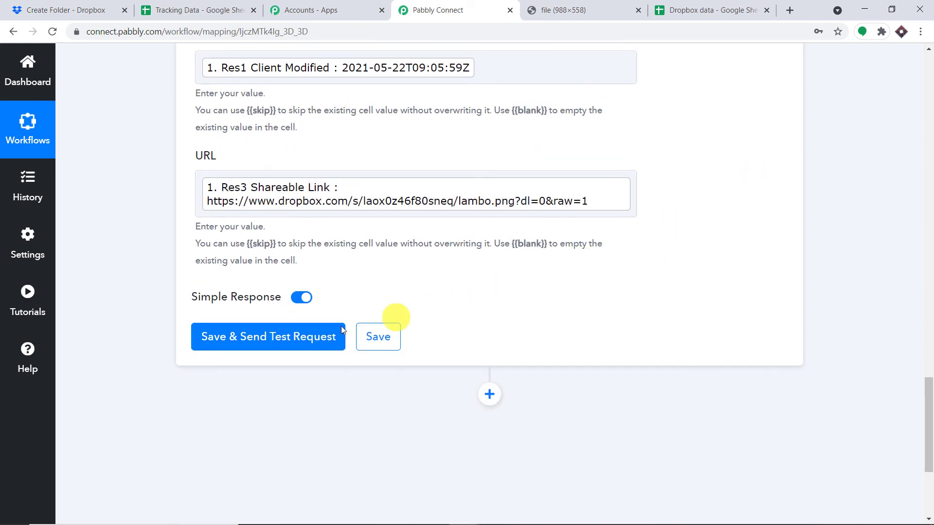
{"action": "left_click", "coordinate": [279, 344]}
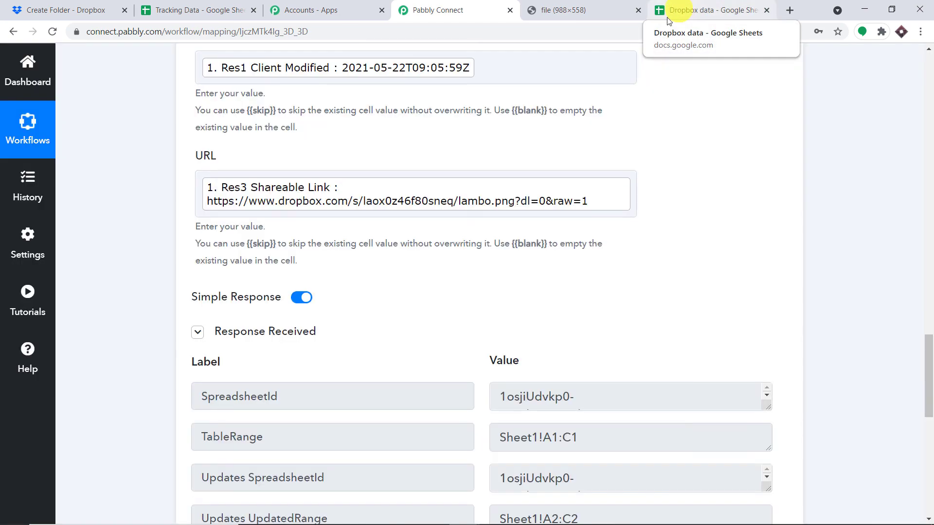
- Examine the test response and check the row added to the Dropbox data sheet
{"action": "scroll", "coordinate": [481, 215], "scroll_direction": "down", "scroll_amount": 5}
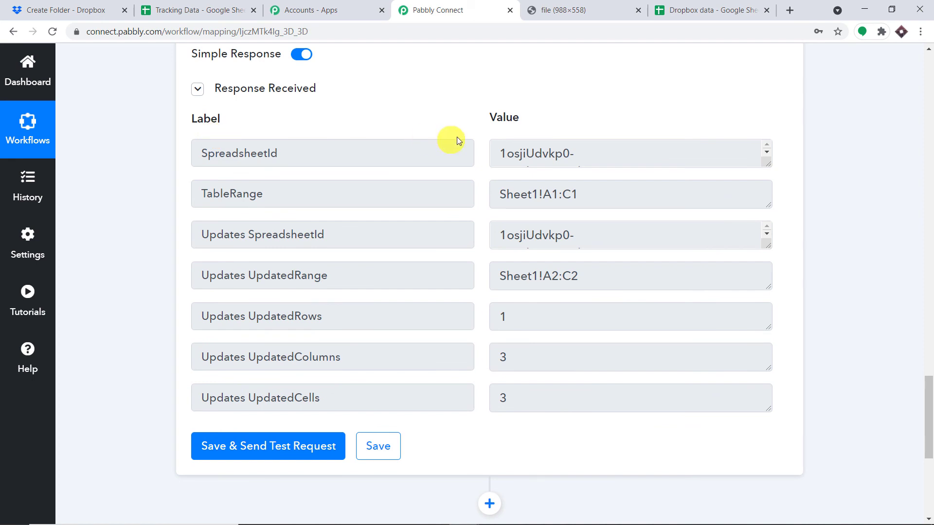
{"action": "left_click", "coordinate": [731, 10]}
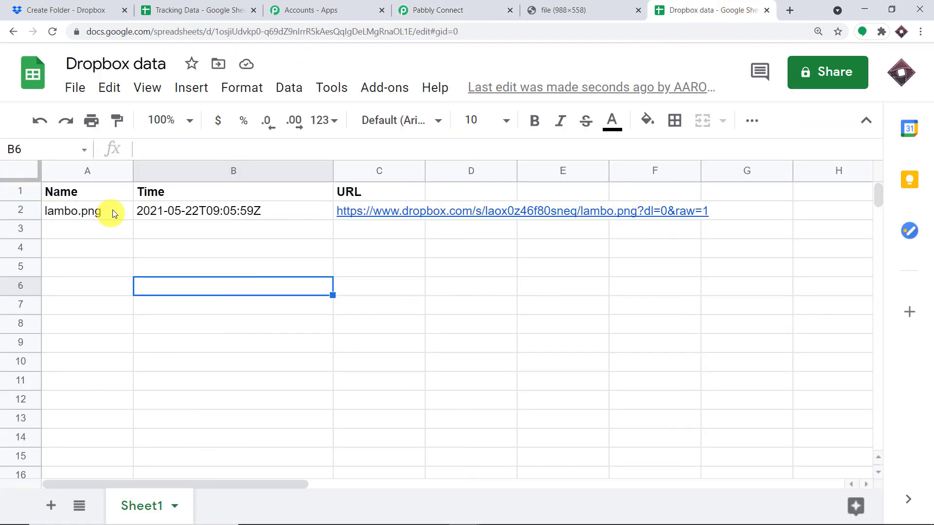
{"action": "mouse_move", "coordinate": [425, 213]}
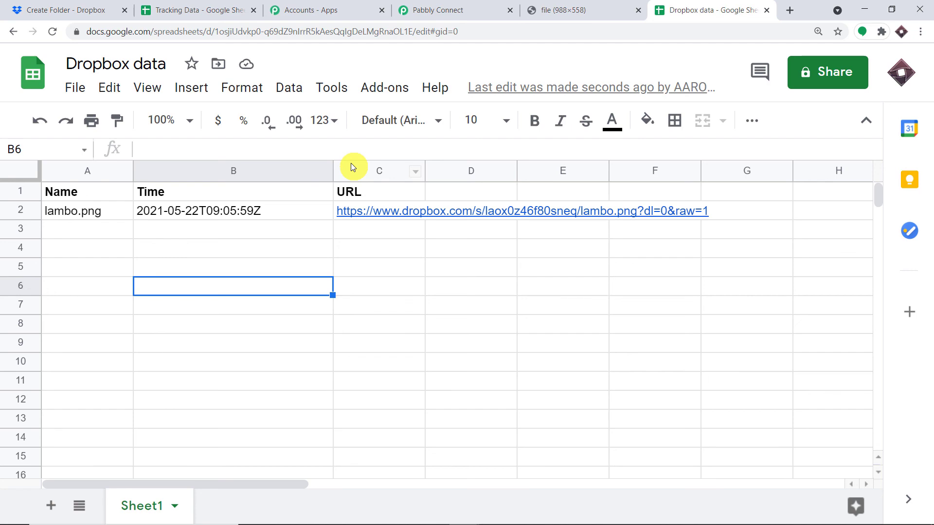
- Return to Pabbly Connect and collapse both the Dropbox New File trigger and the Google Sheets Add New Row action
{"action": "left_click", "coordinate": [448, 9]}
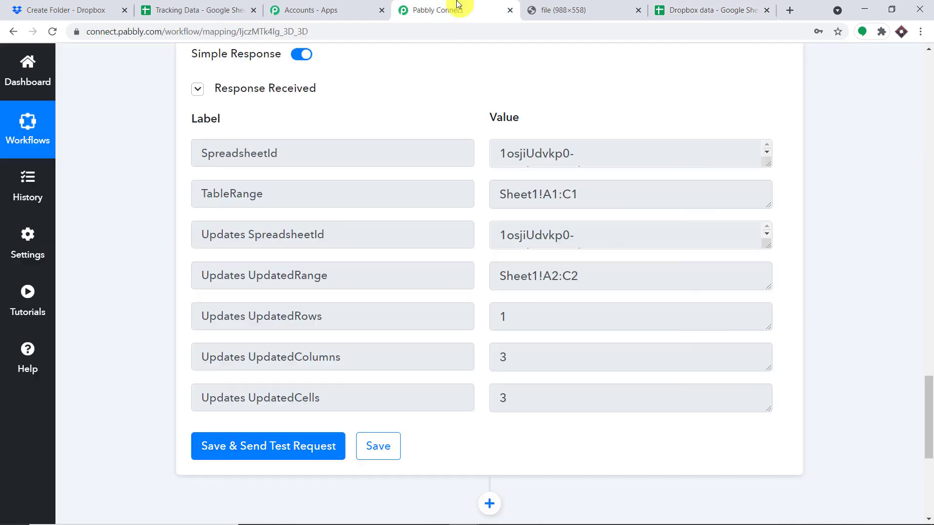
{"action": "left_click", "coordinate": [929, 282]}
{"action": "left_click_drag", "start_coordinate": [929, 282], "coordinate": [929, 107]}
{"action": "left_click", "coordinate": [503, 206]}
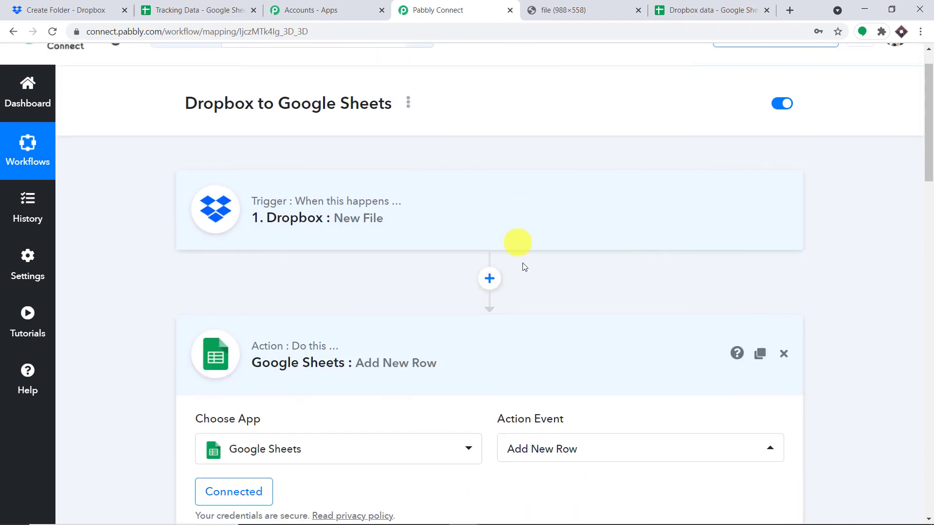
{"action": "scroll", "coordinate": [517, 272], "scroll_direction": "down", "scroll_amount": 1}
{"action": "left_click", "coordinate": [498, 297]}
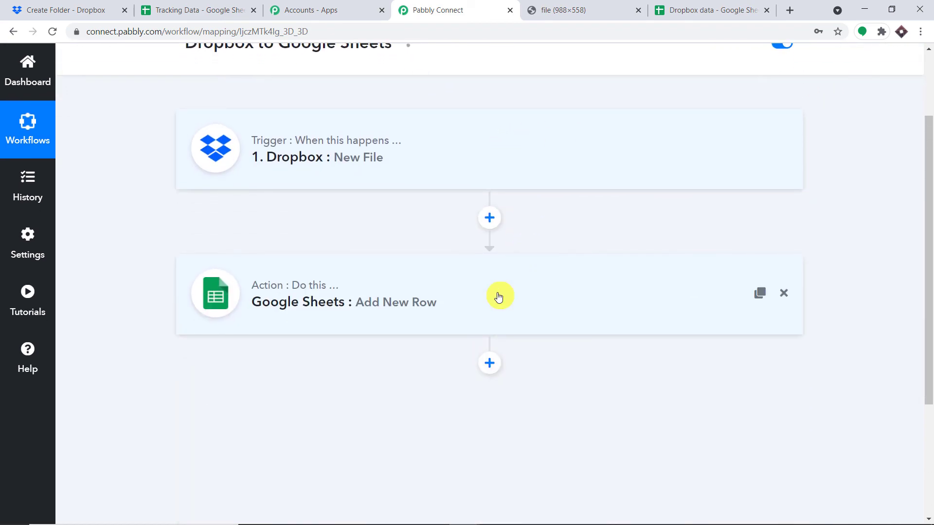